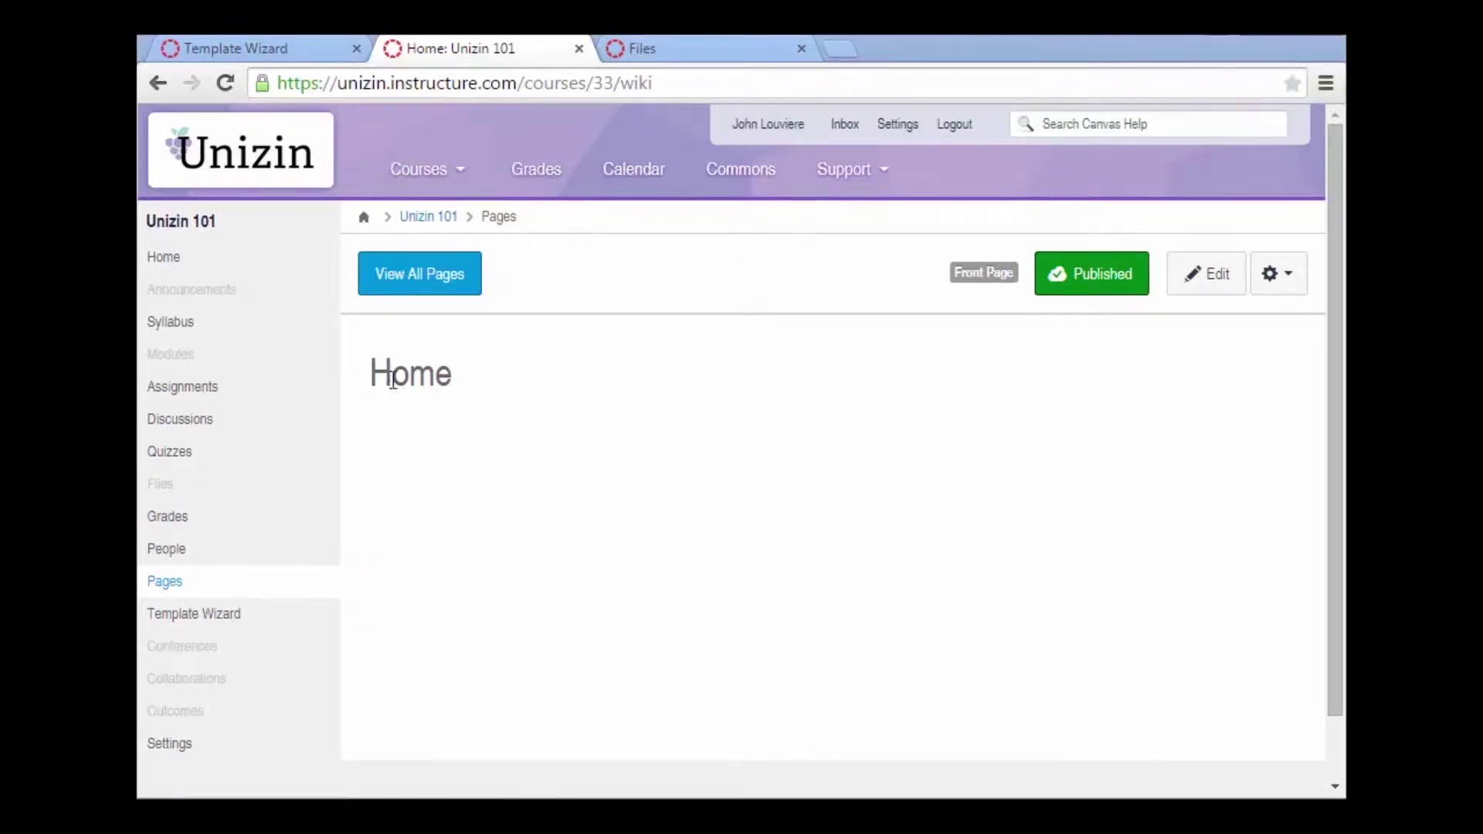
Start editing the Home page and apply the first front page theme from Design Tools.
left_click(1208, 275)
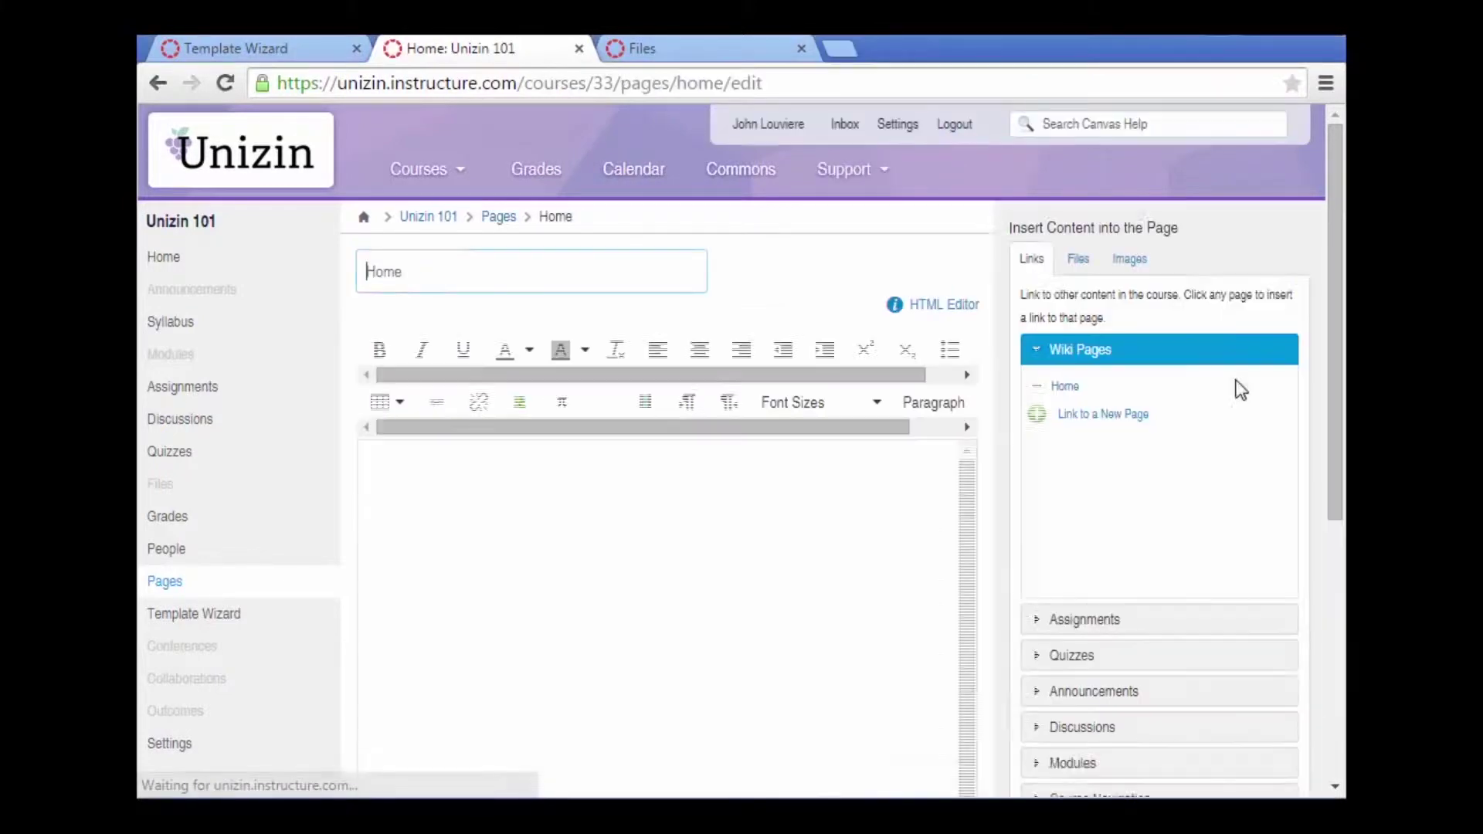
left_click(1142, 243)
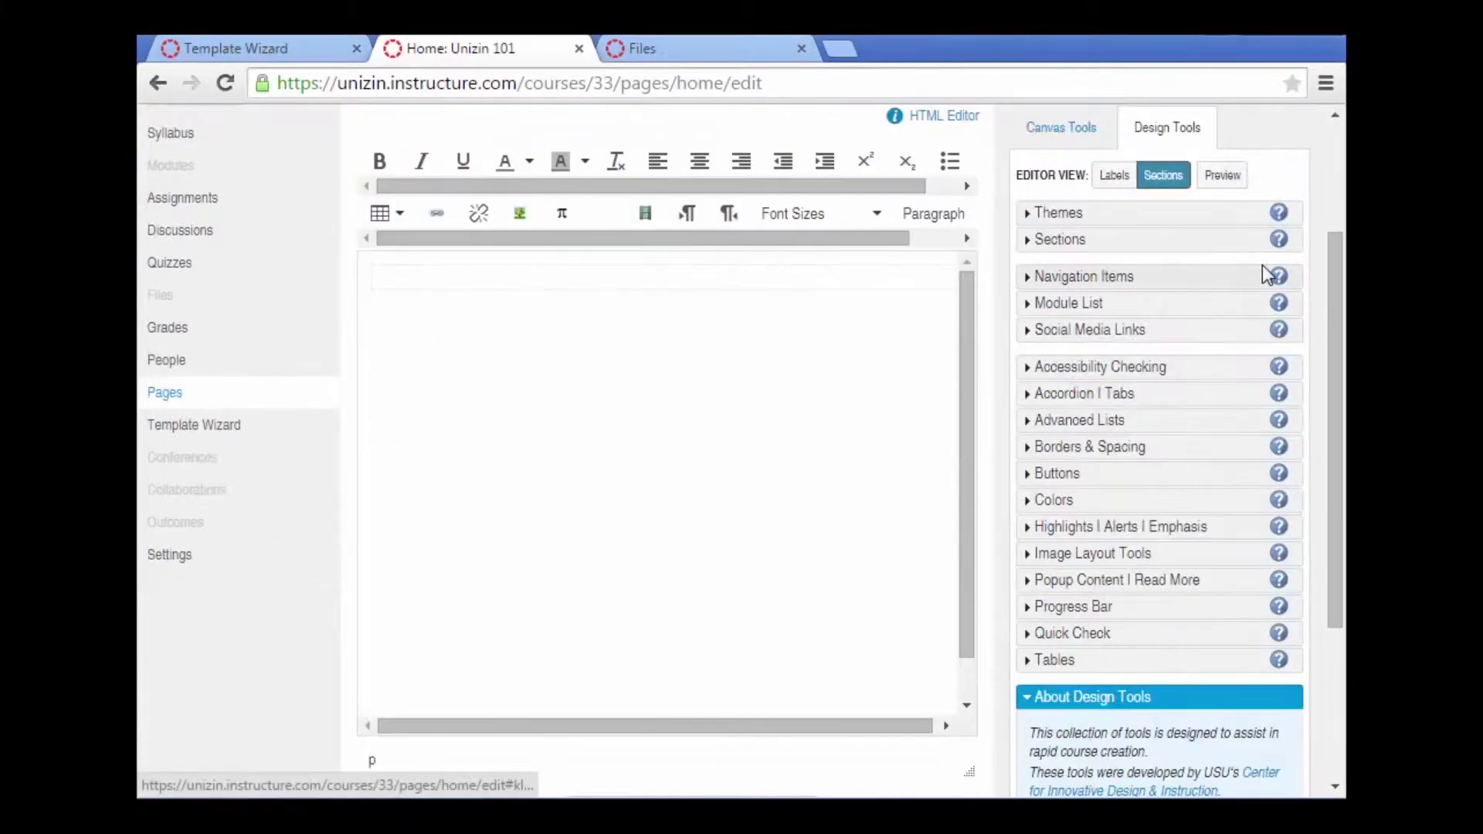
left_click(1057, 218)
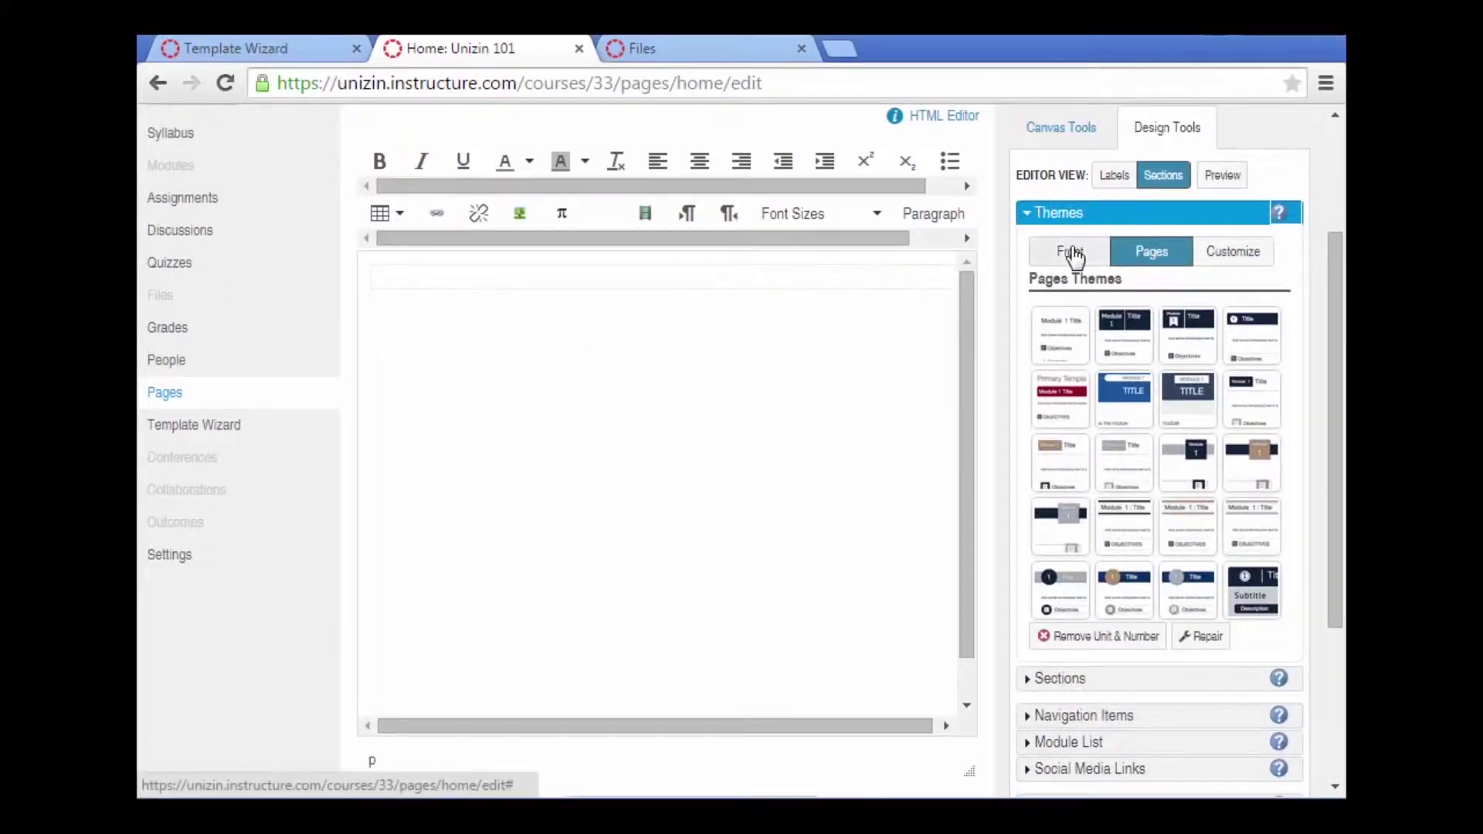
left_click(1067, 255)
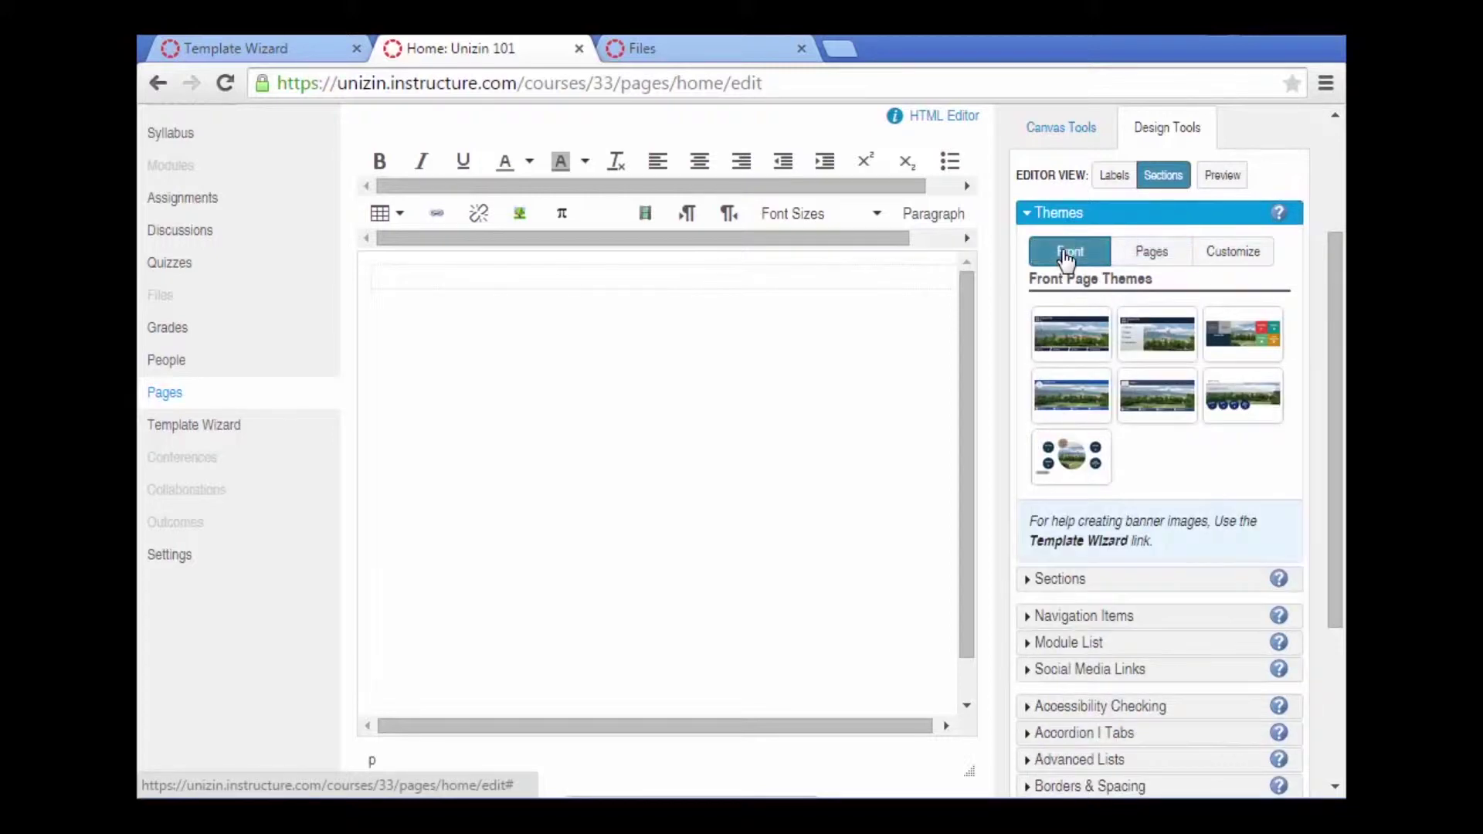
left_click(1089, 338)
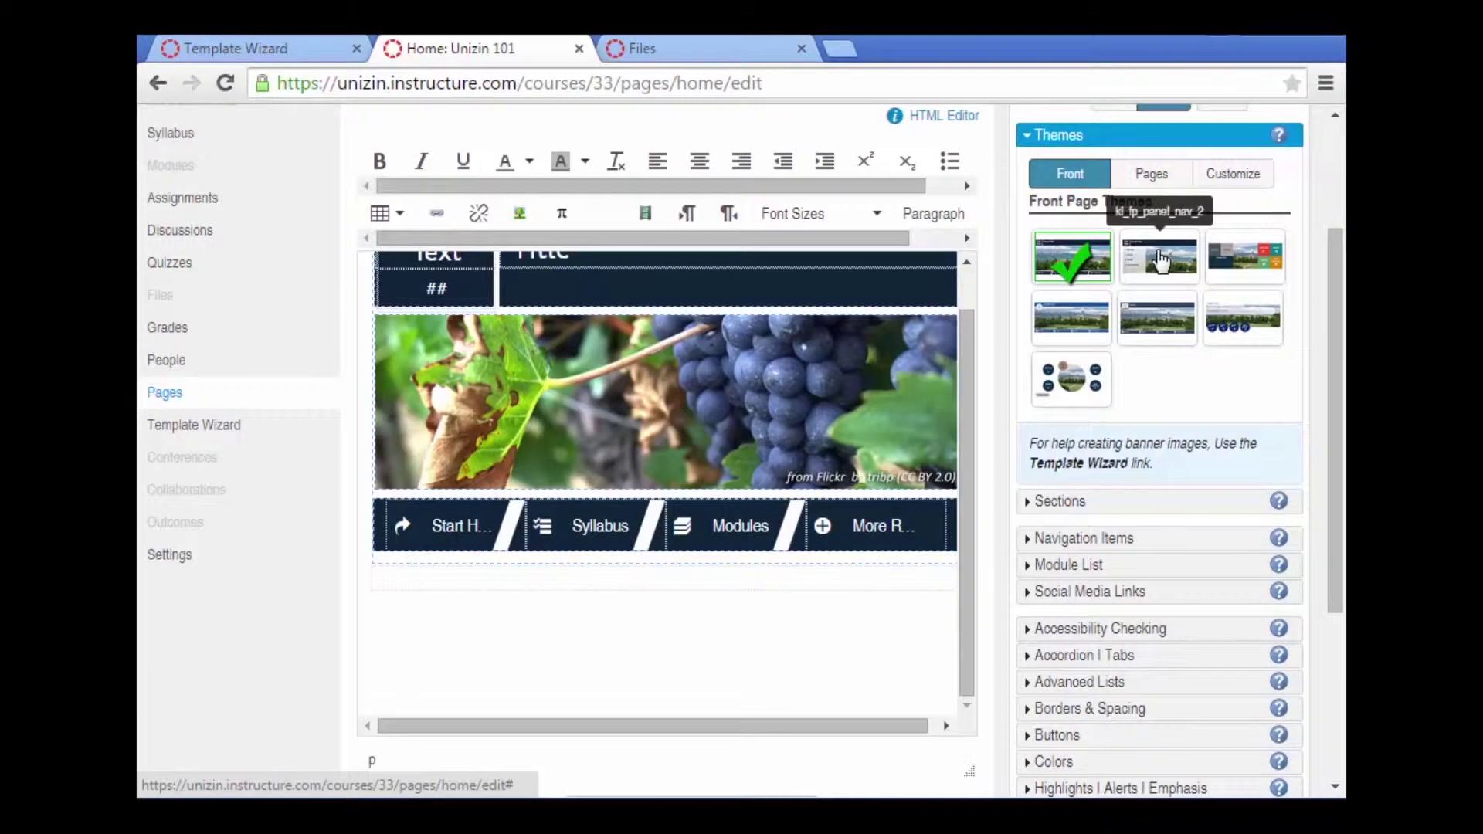
Switch the page to the blue front page theme with the round text badge and set its heading to COURSE TITLE.
left_click(1160, 261)
left_click(1157, 313)
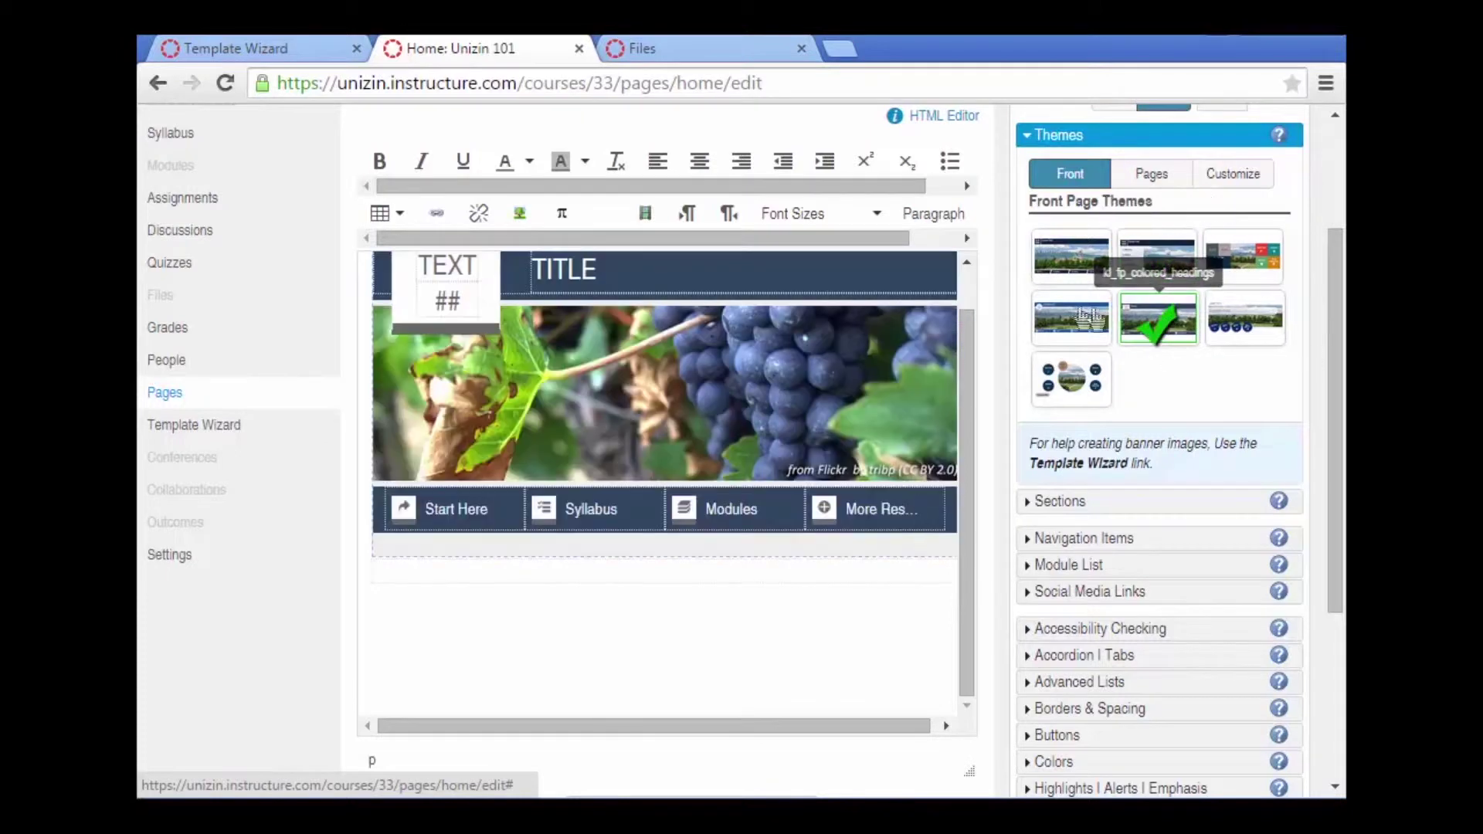
left_click(1070, 316)
double_click(611, 306)
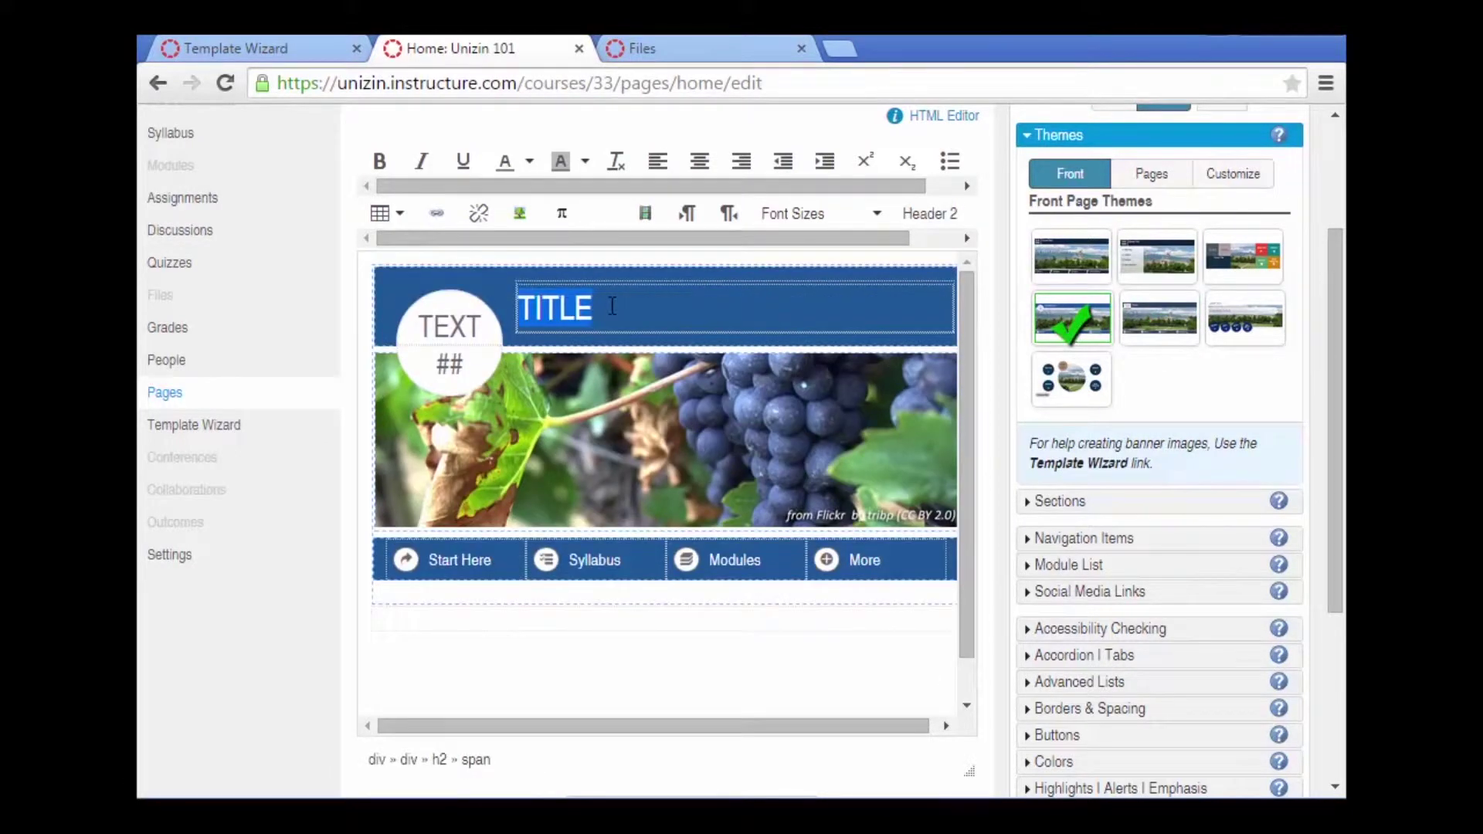
type("COURSE TITLE")
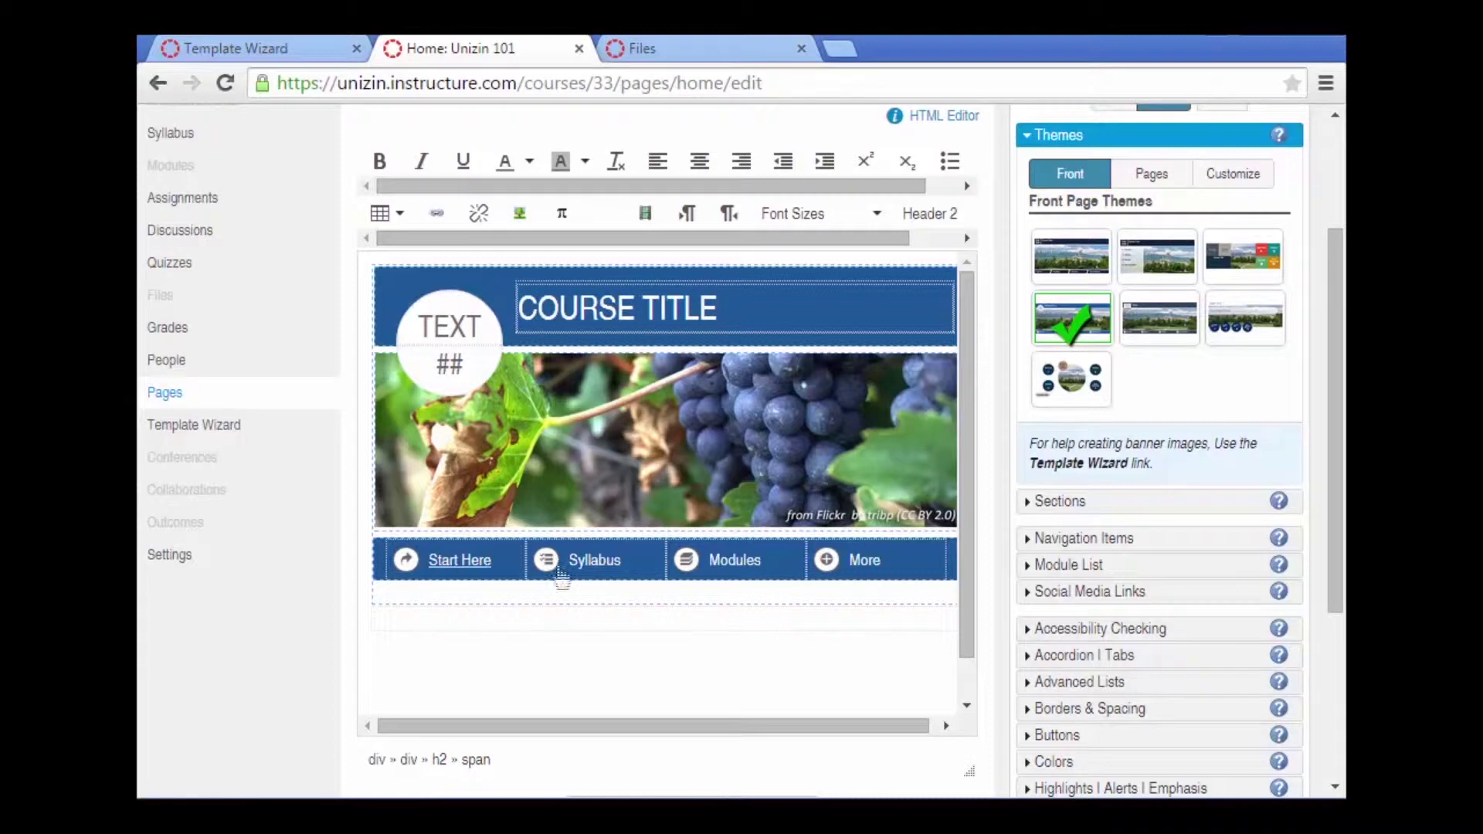
Remove the Start Here item from the front page's navigation items.
left_click(1069, 538)
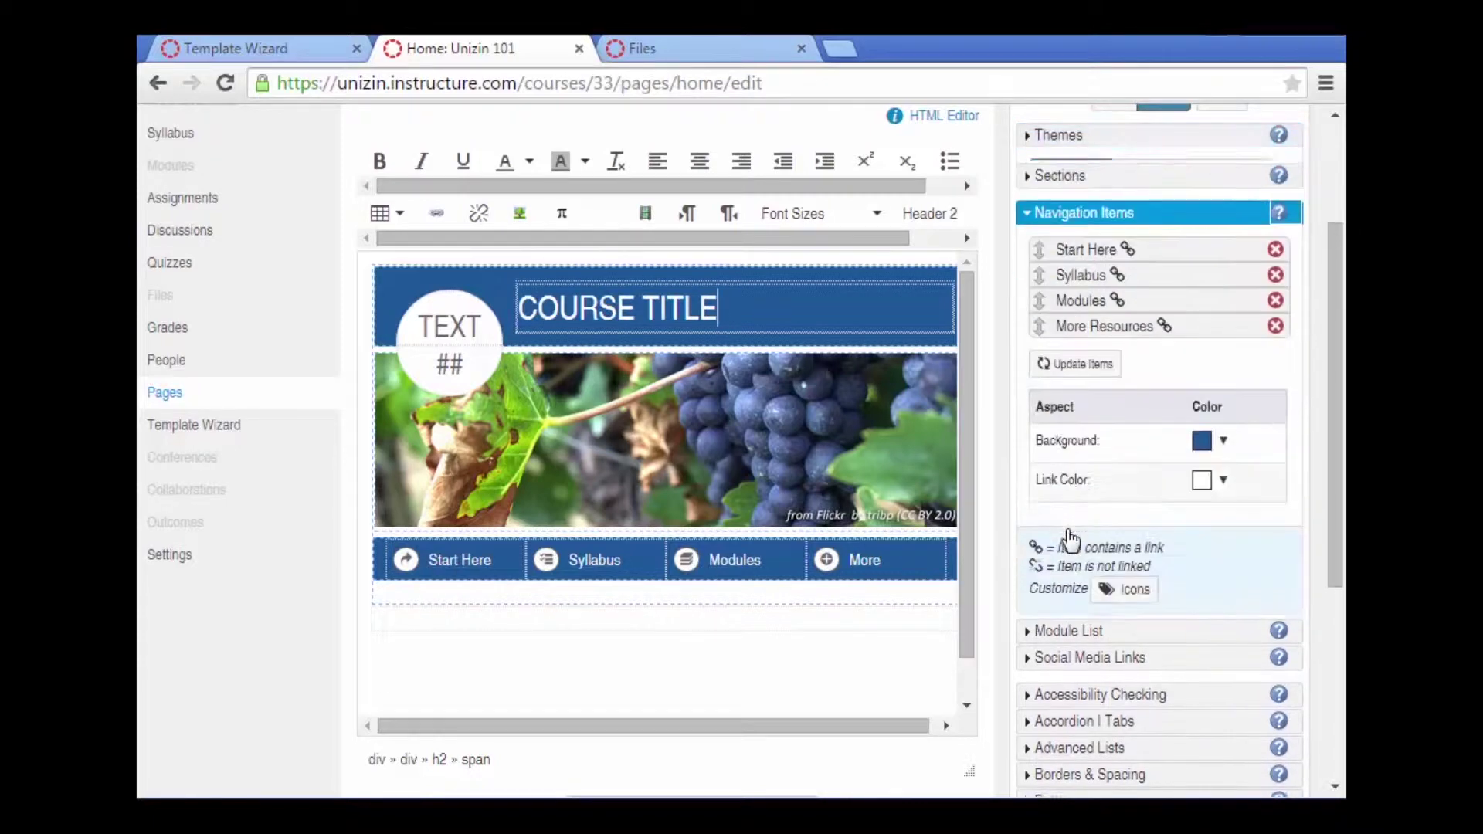
left_click_drag(1041, 312, 1069, 293)
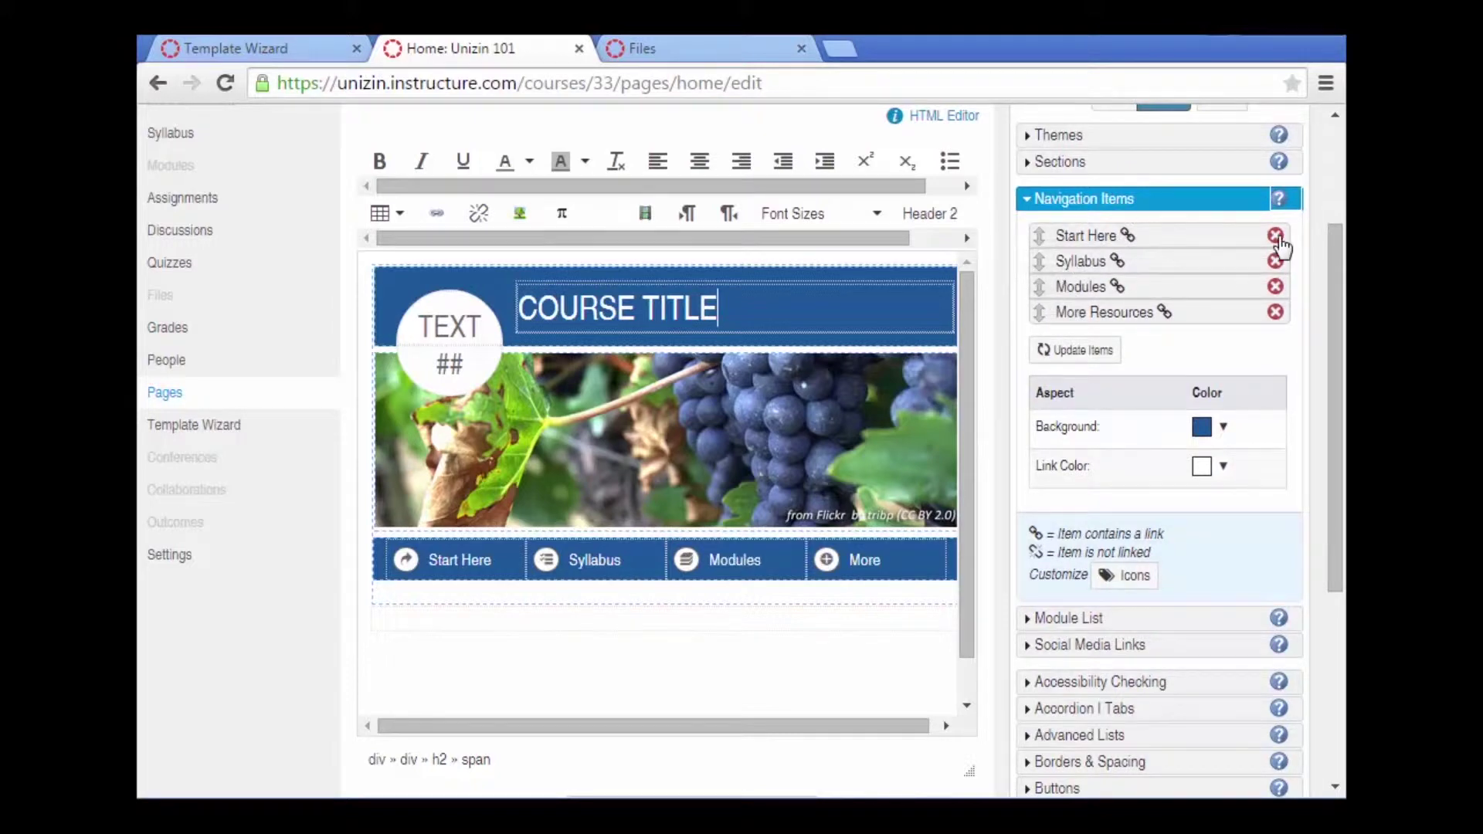
left_click(1275, 235)
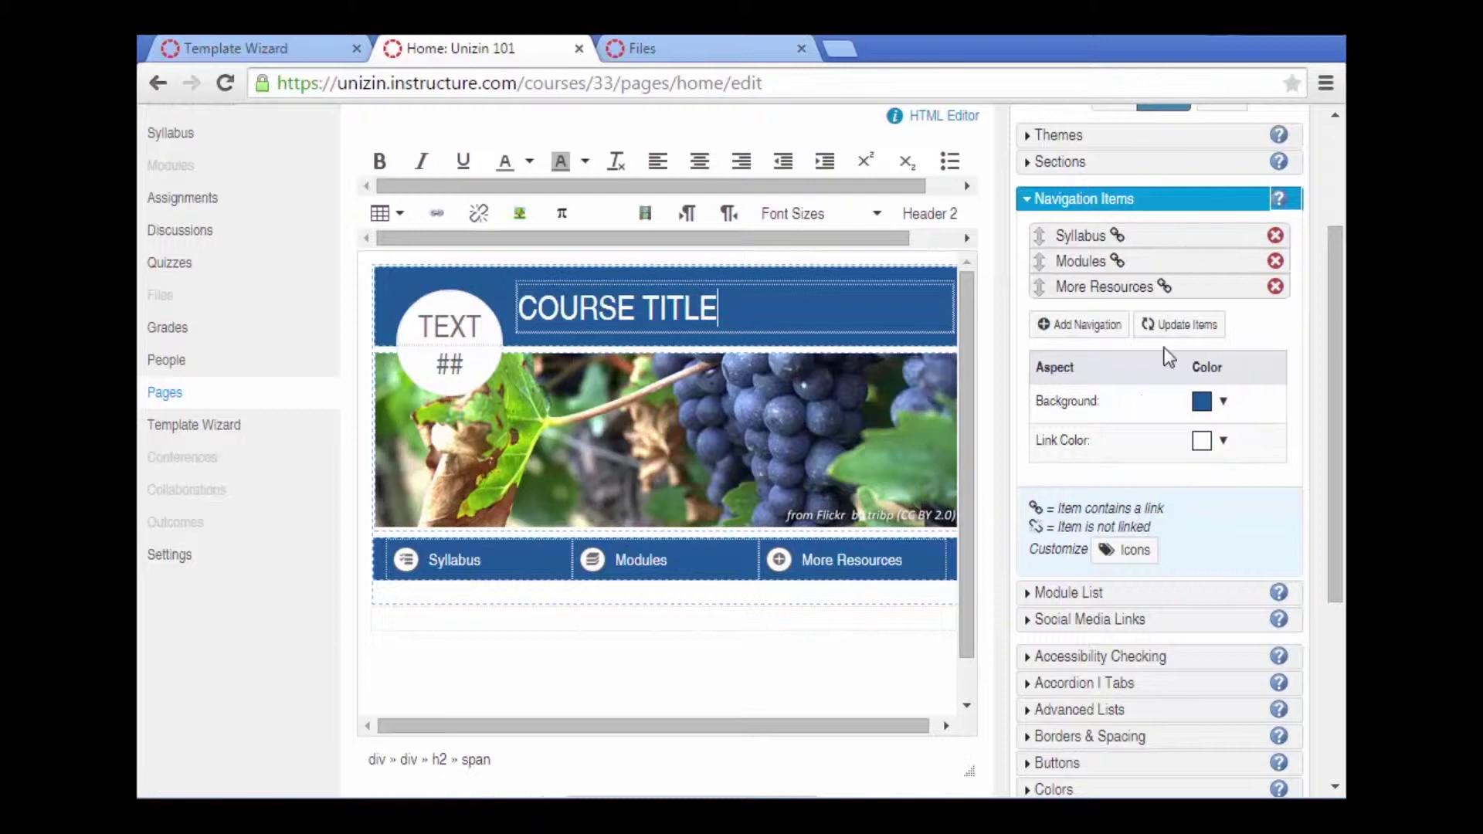
Add a new navigation item, rename it Extra Credit, and bring up the Canvas Tools links to course content.
left_click(1081, 325)
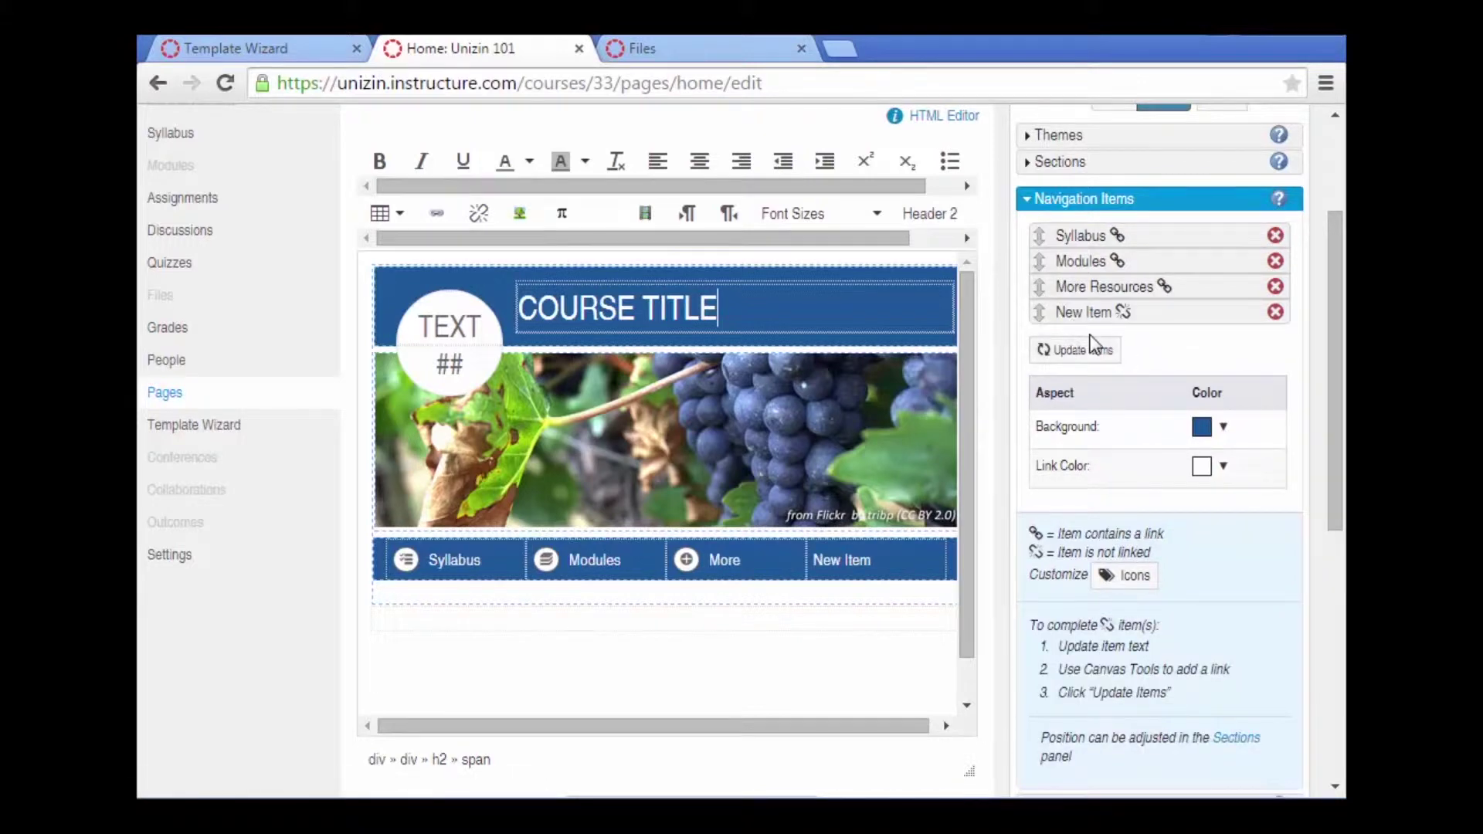
triple_click(849, 558)
type("Extra Credit")
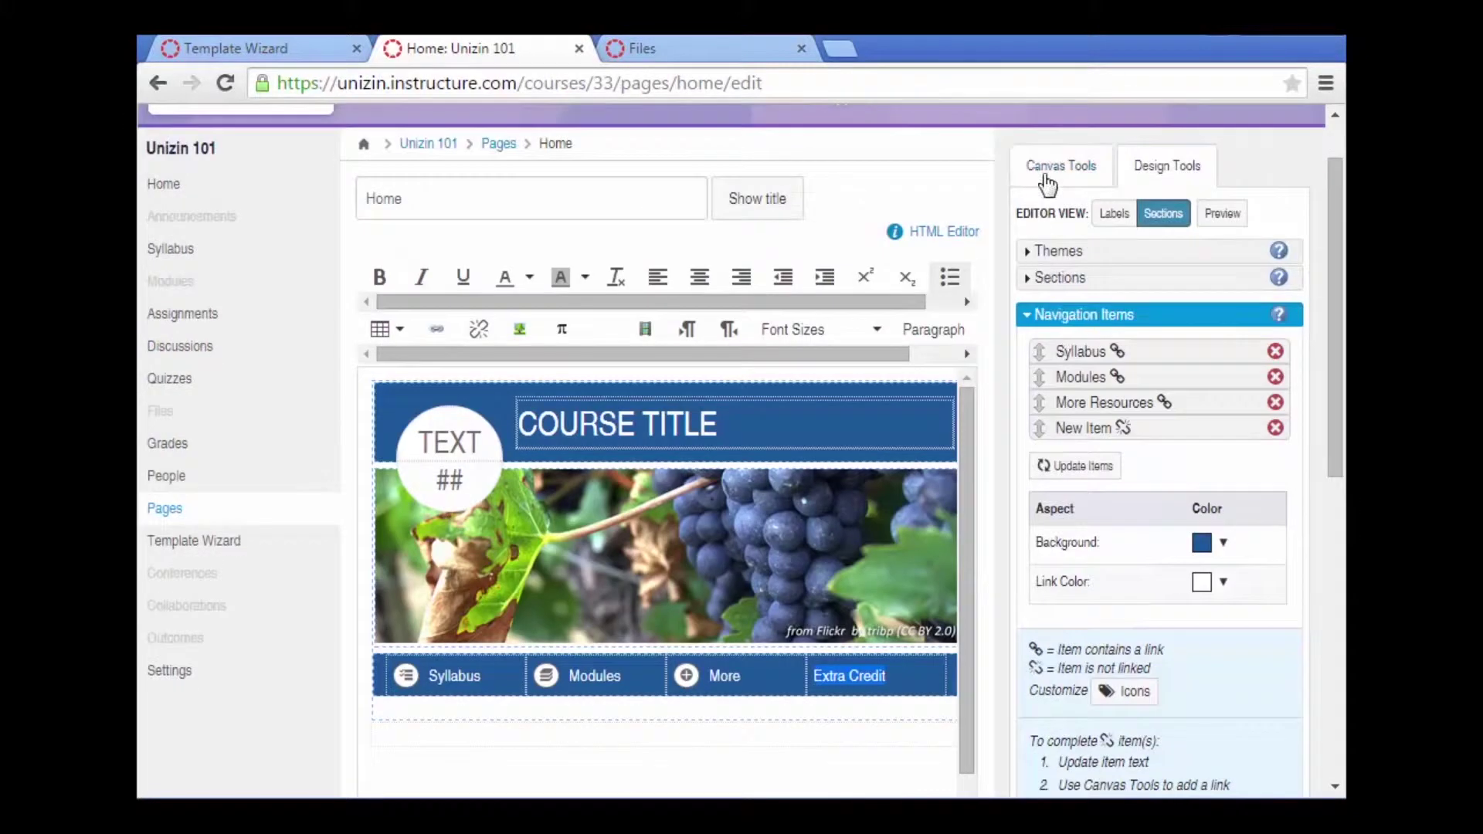
left_click(1062, 166)
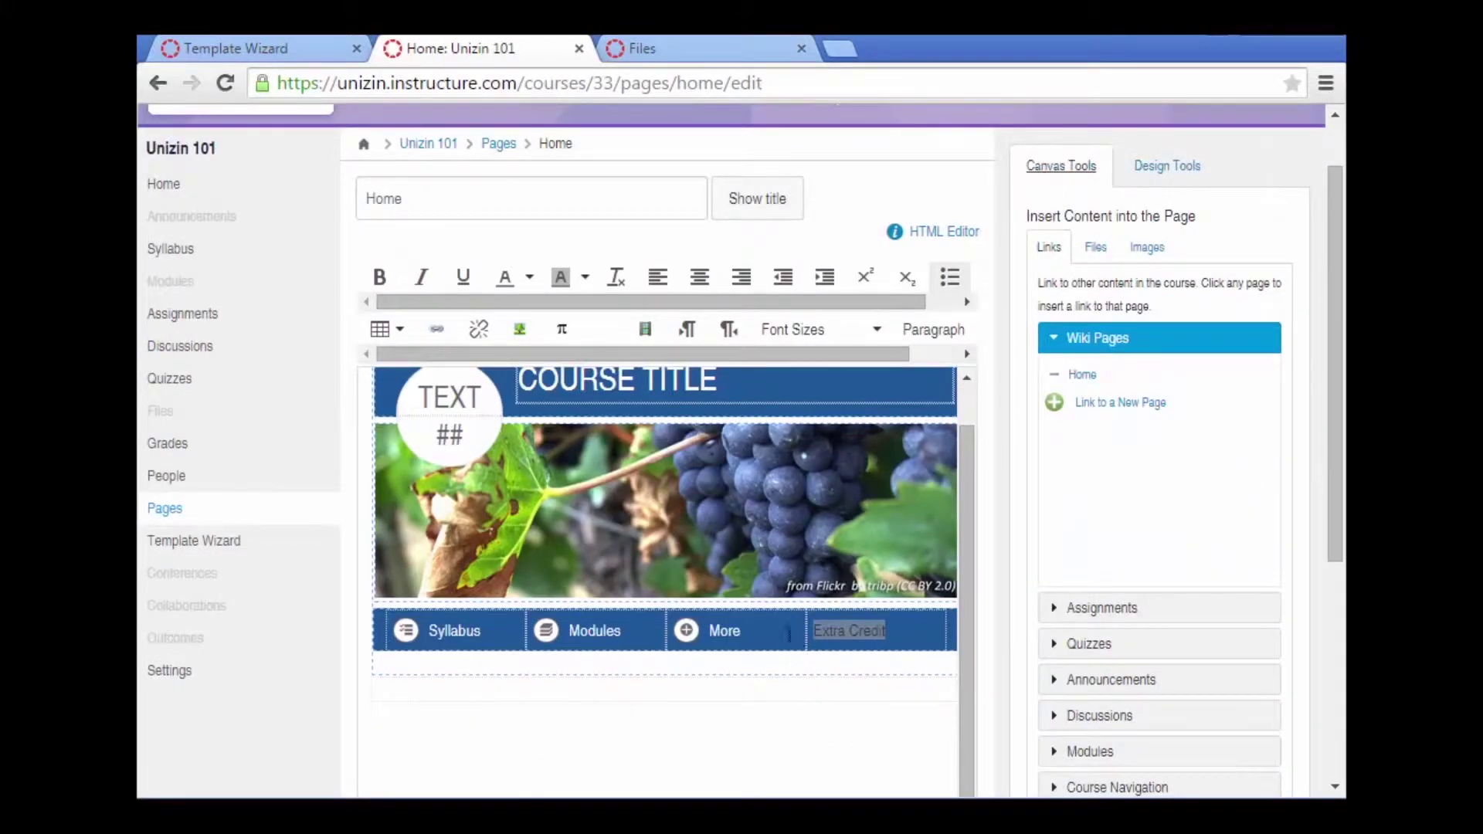
left_click(688, 510)
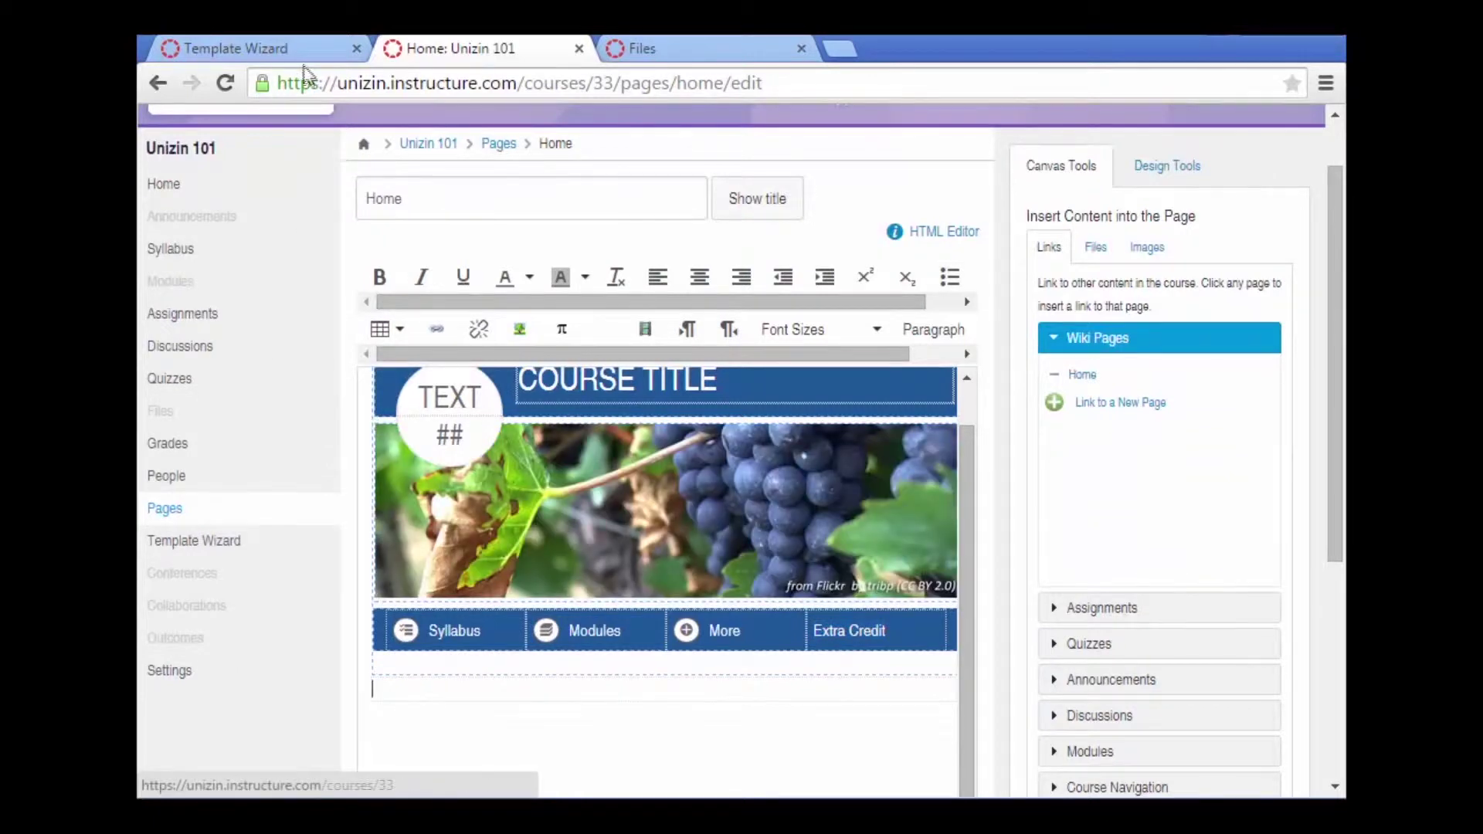
Switch to the Template Wizard's image tool and load IMG_5871.JPG from the Banner Photos folder.
left_click(280, 53)
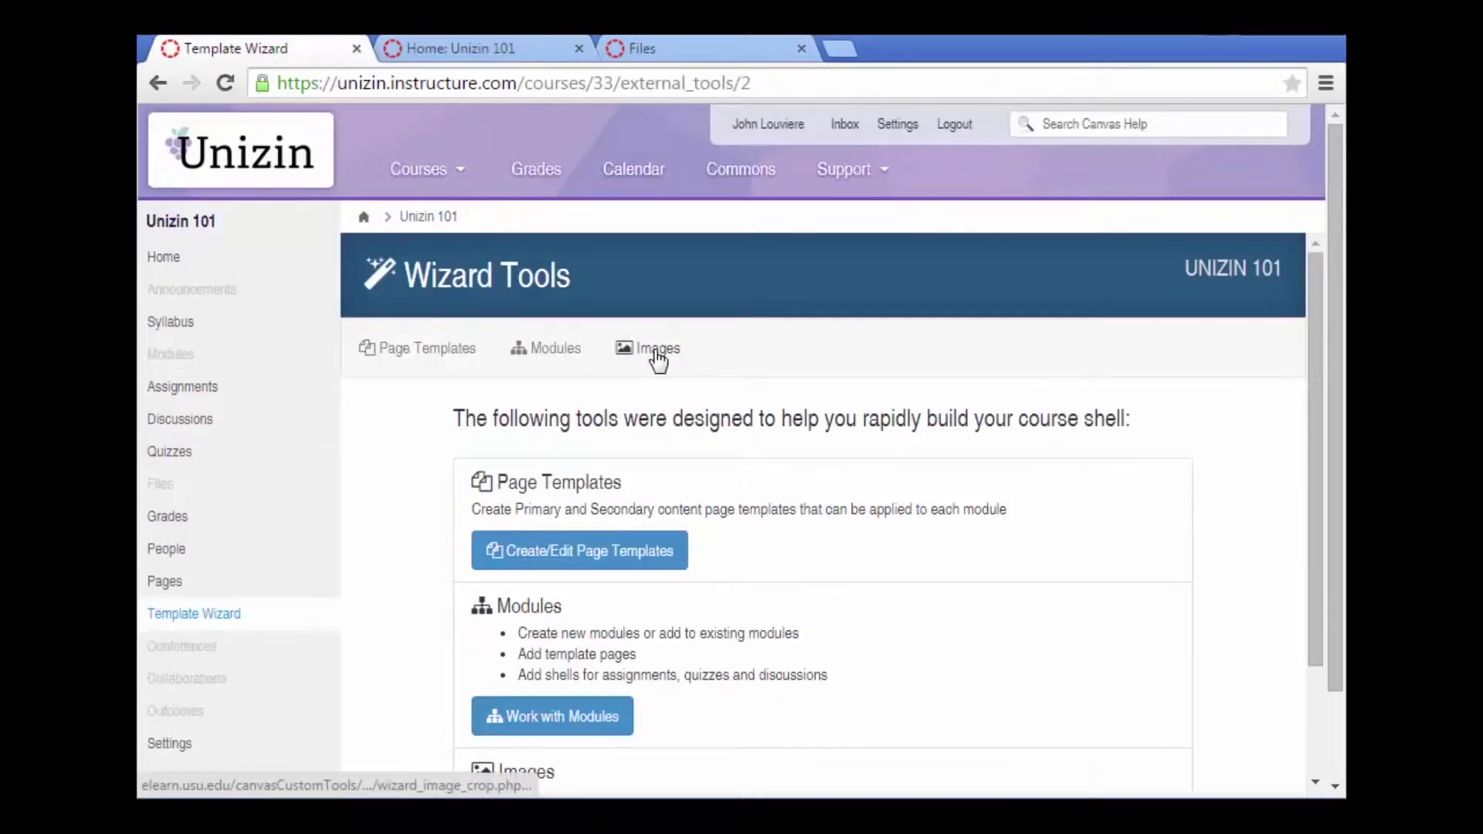
left_click(658, 354)
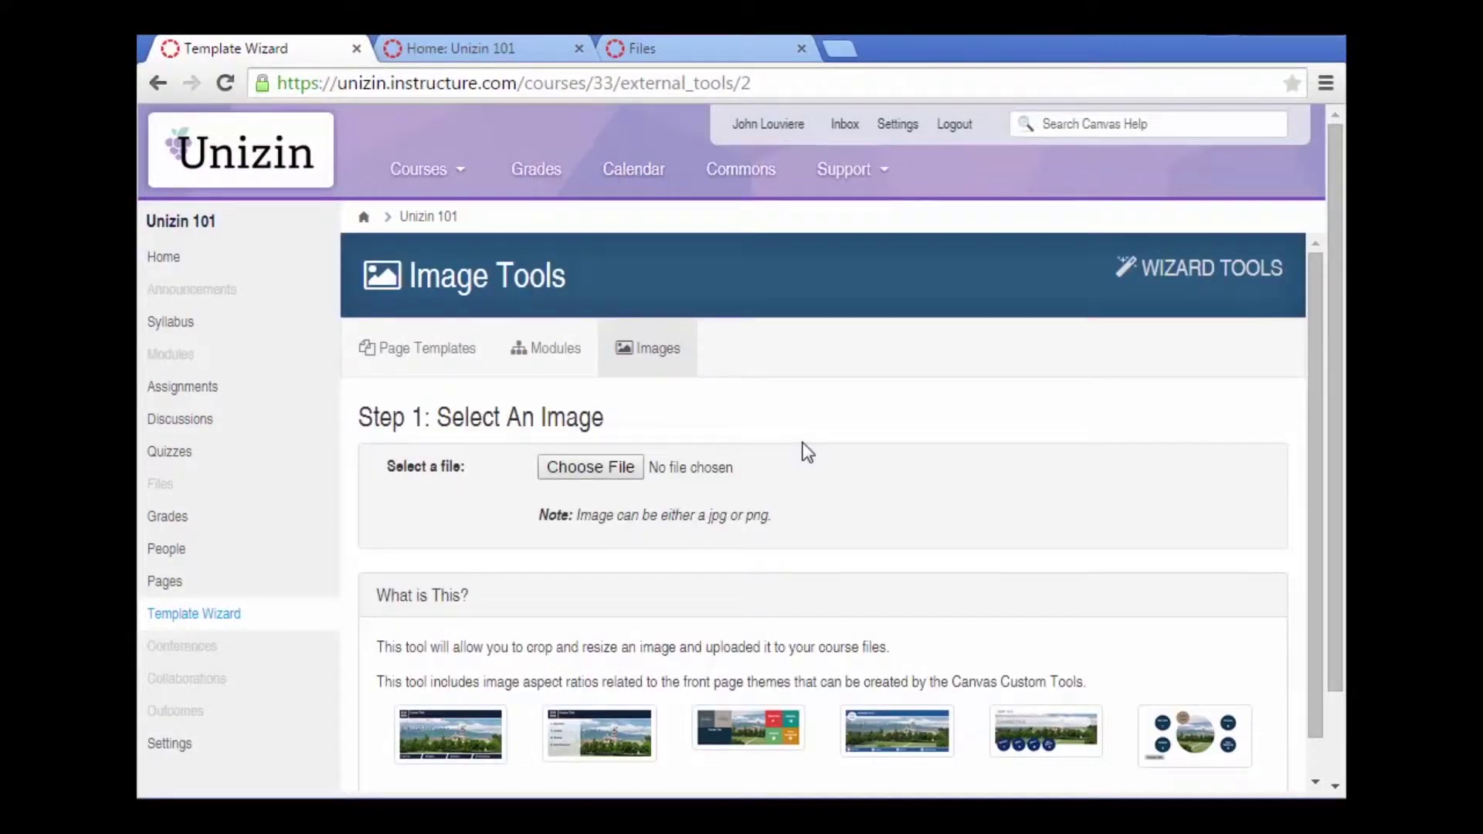
scroll(807, 452, "down", 1)
left_click(589, 425)
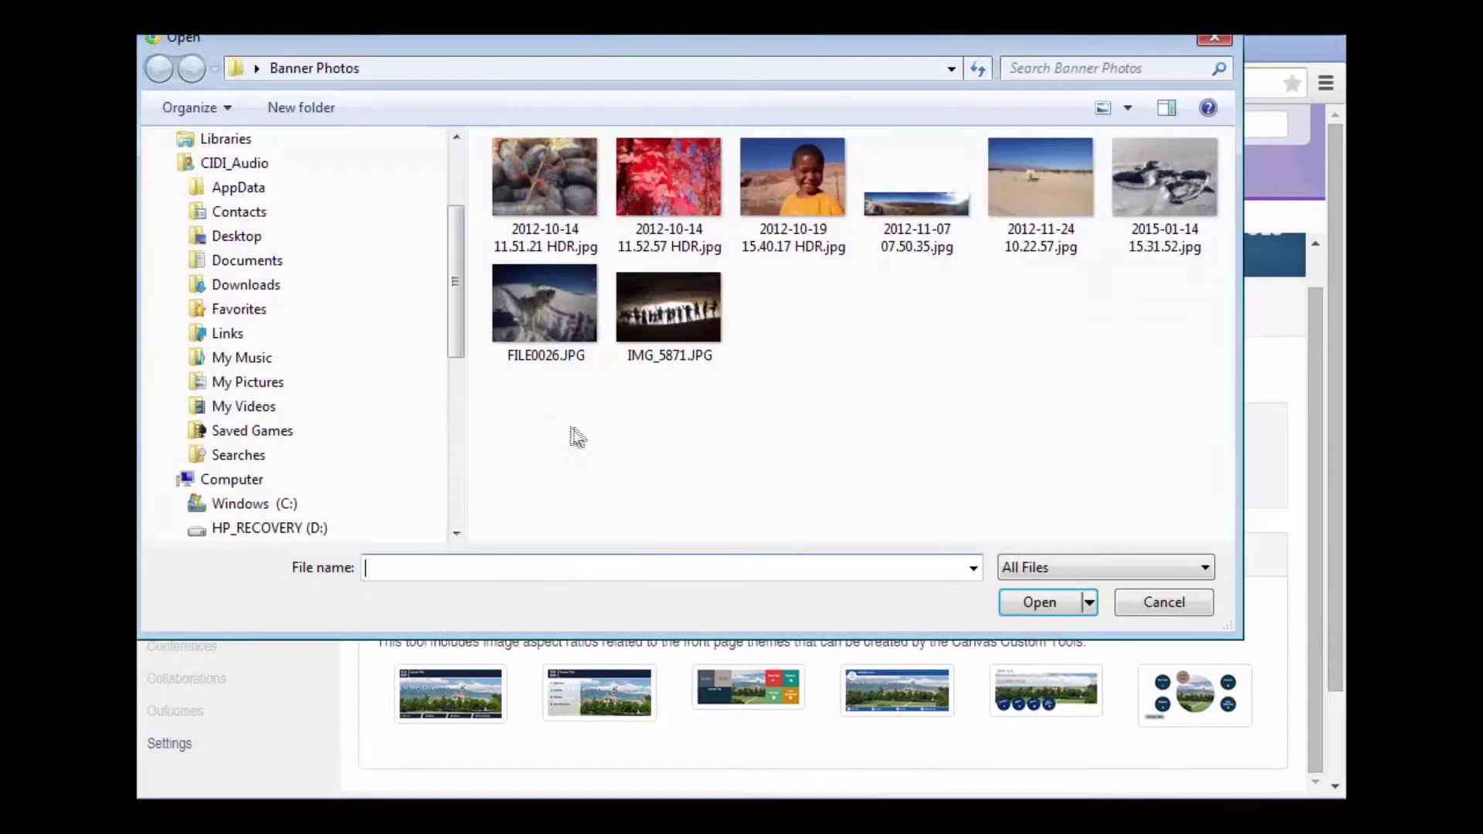
double_click(668, 307)
Choose the crop ratio of the blue round-badge theme and fit the crop area around the silhouetted people.
scroll(1068, 387, "down", 3)
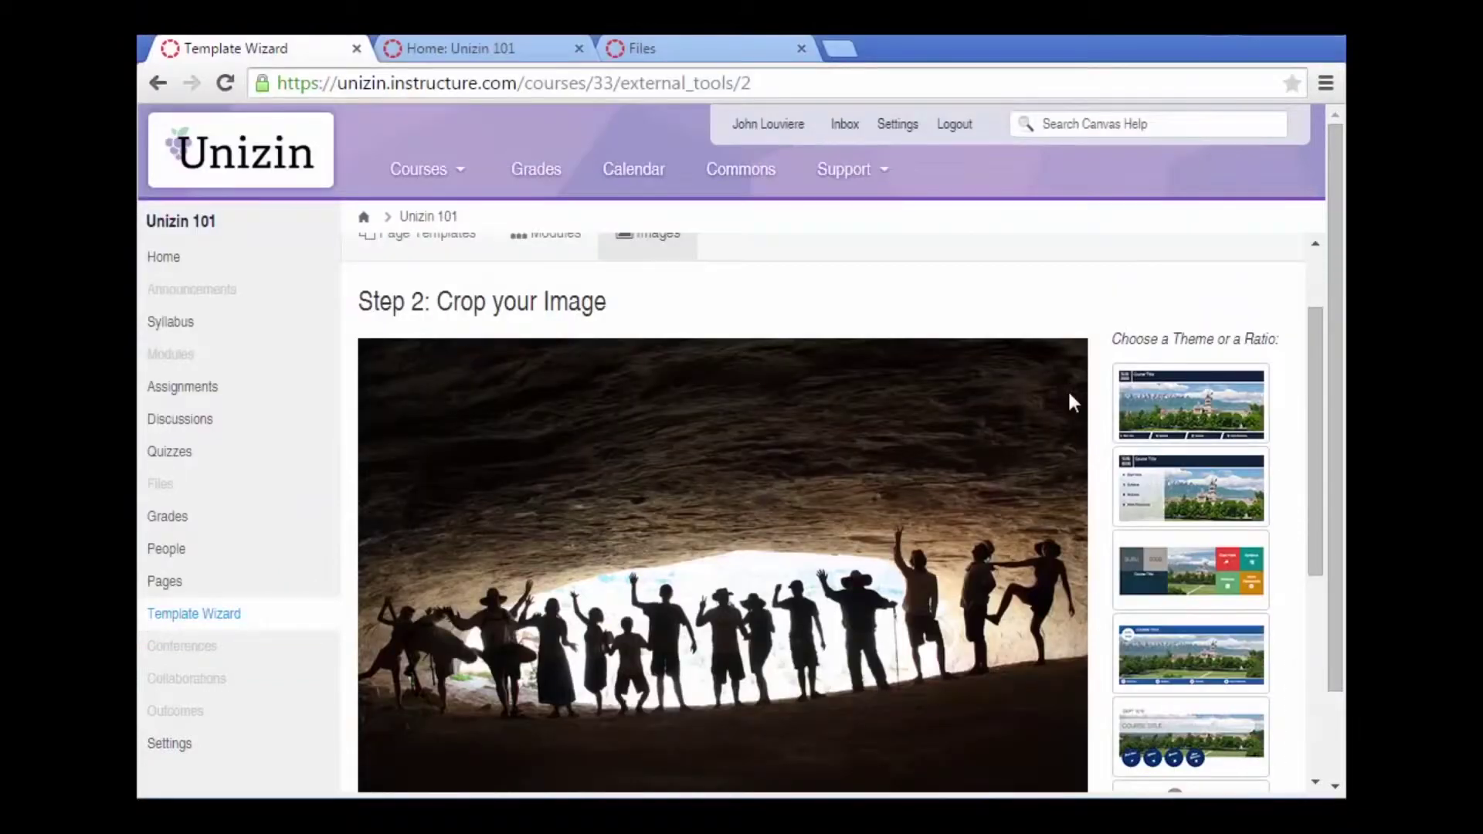
left_click(1213, 421)
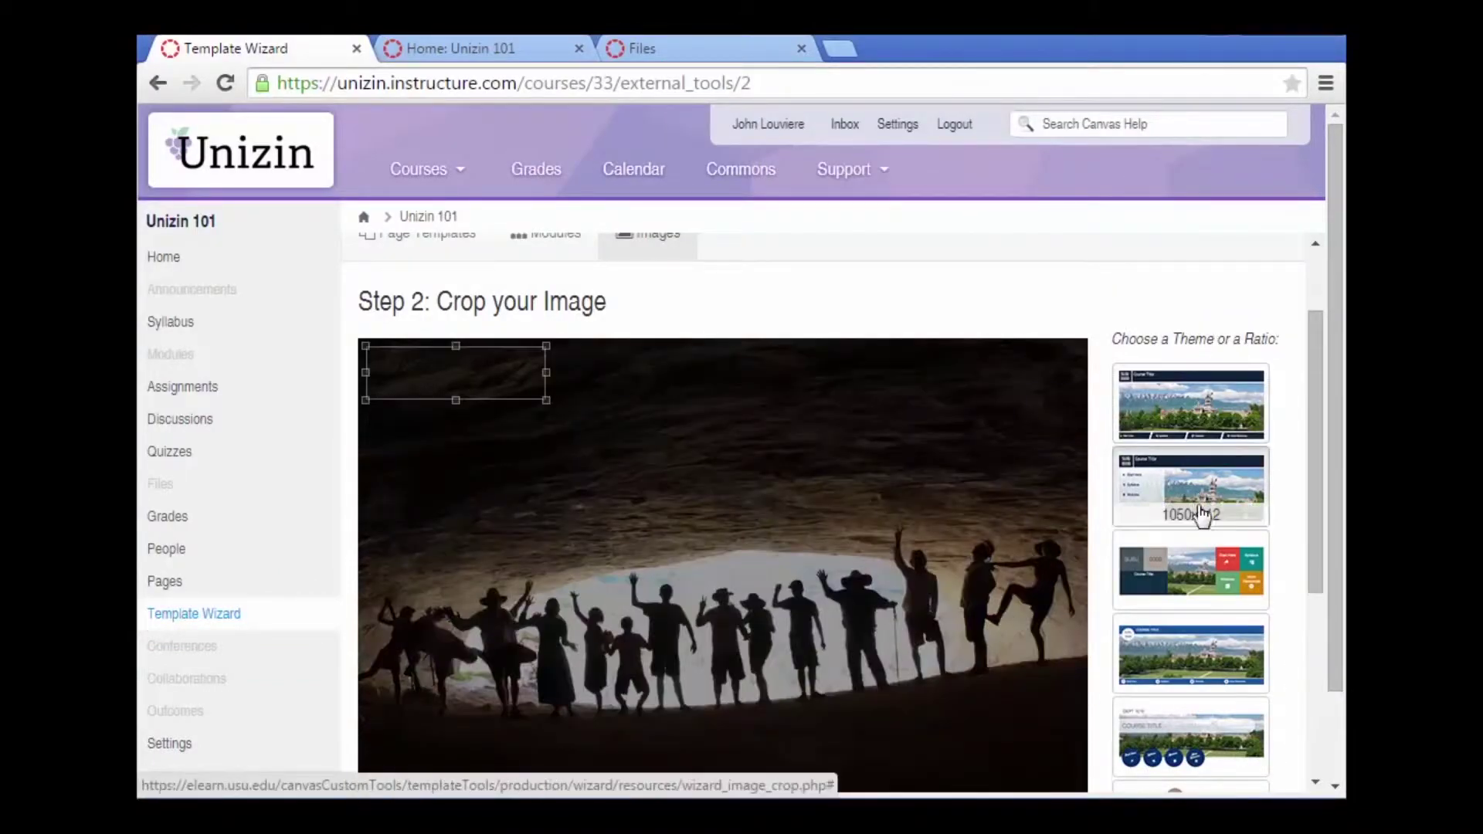
left_click(1219, 608)
left_click(1205, 641)
left_click_drag(486, 420, 1094, 735)
Name the cropped image homepageBanner, upload it to the course, and open the images folder in the course files.
scroll(850, 680, "down", 5)
left_click_drag(612, 672, 460, 669)
type("homepageBanner")
left_click(547, 771)
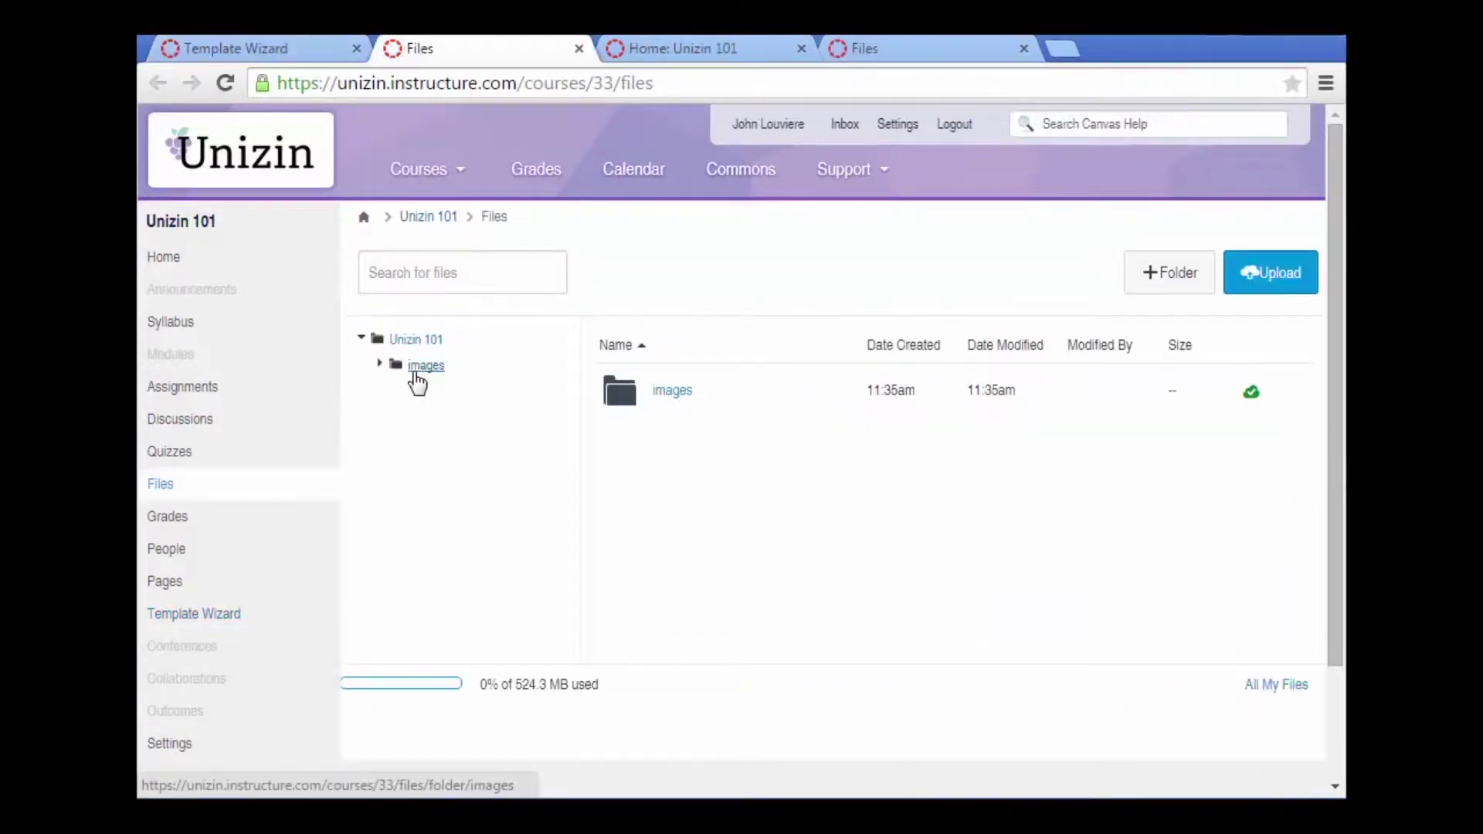
left_click(682, 391)
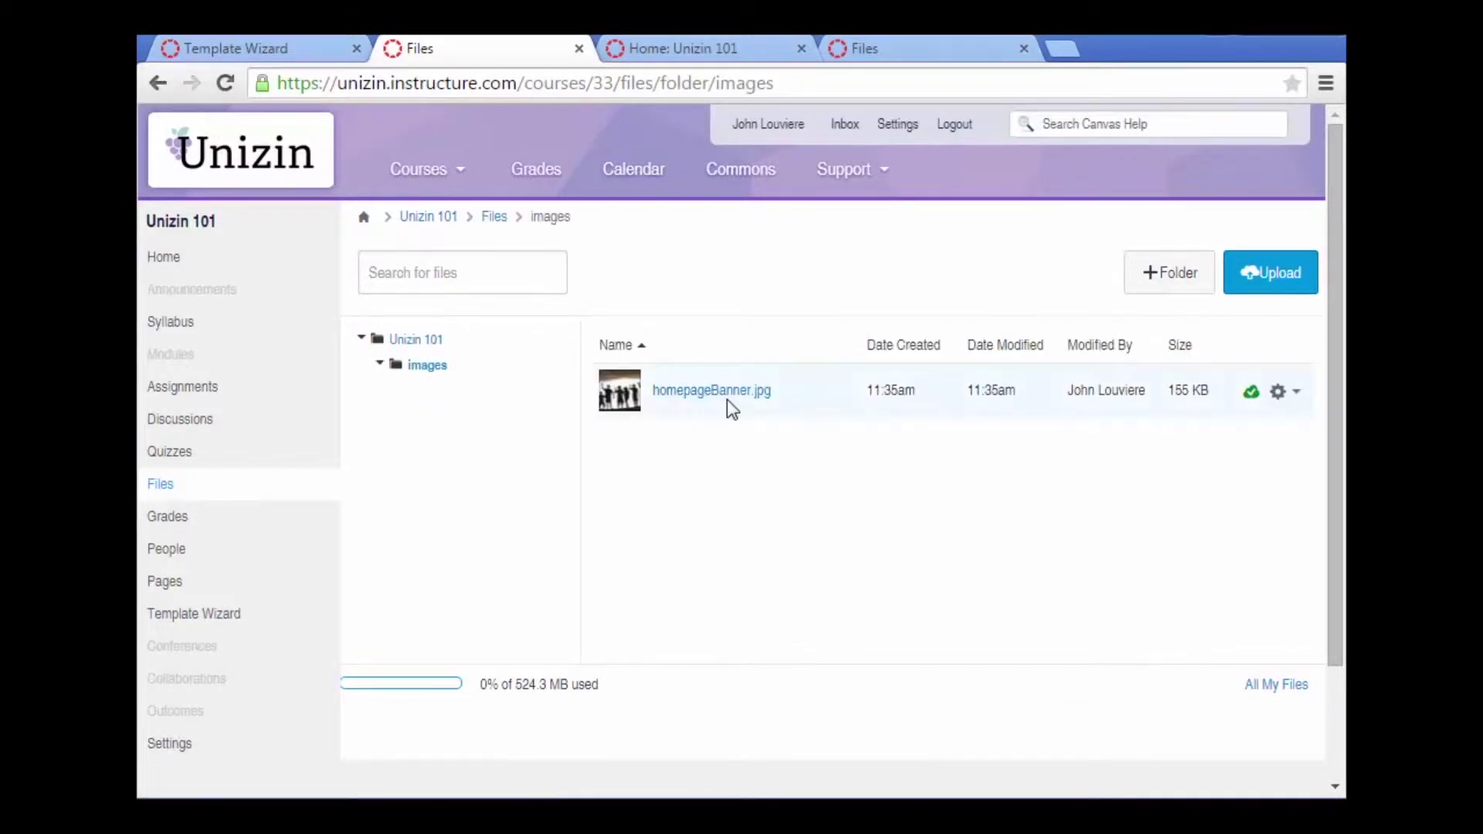
Back in the Home page editor, replace the grape banner image with homepageBanner.jpg from the course's images folder.
left_click(698, 51)
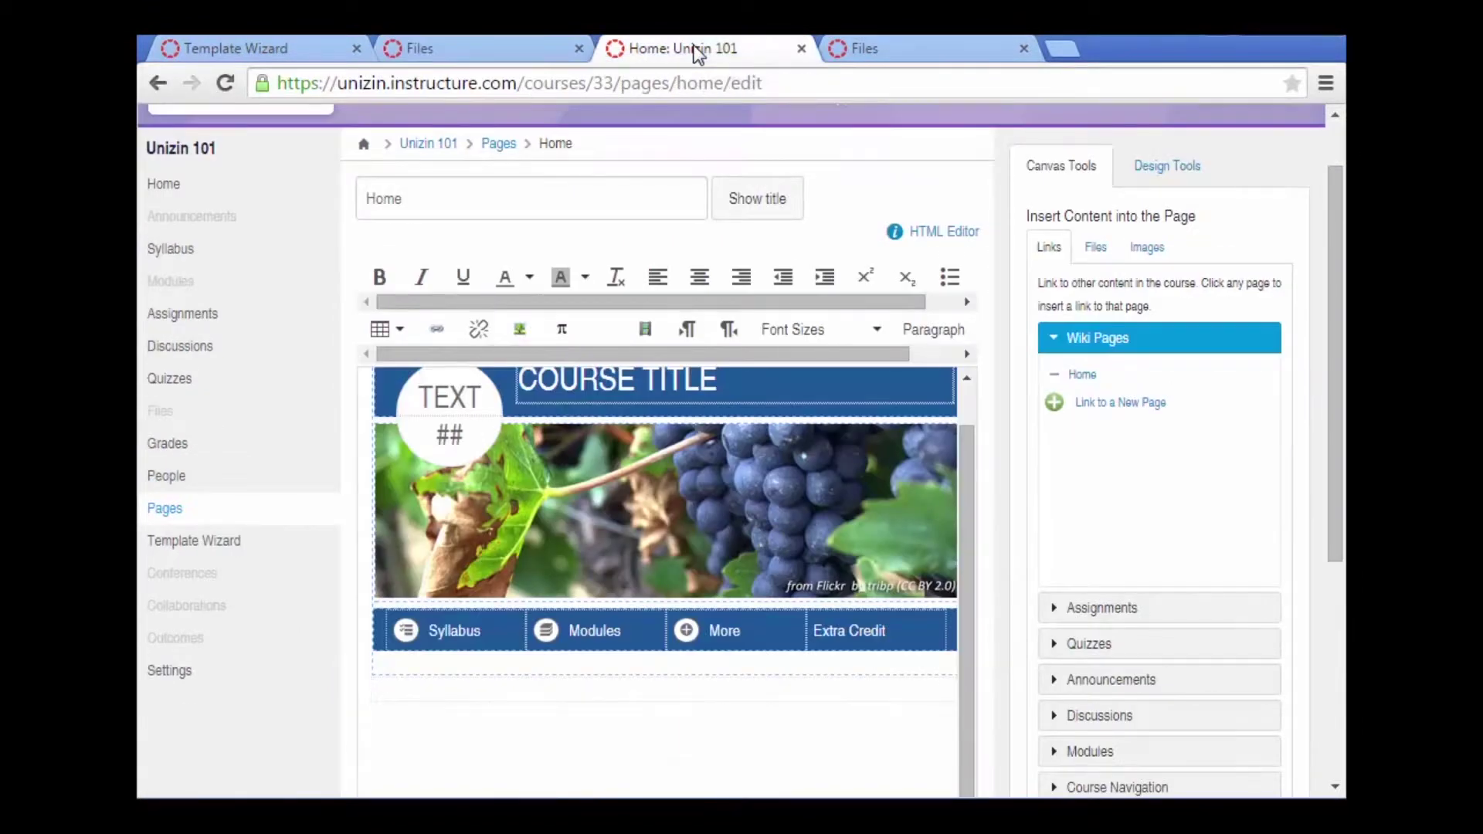
left_click(680, 493)
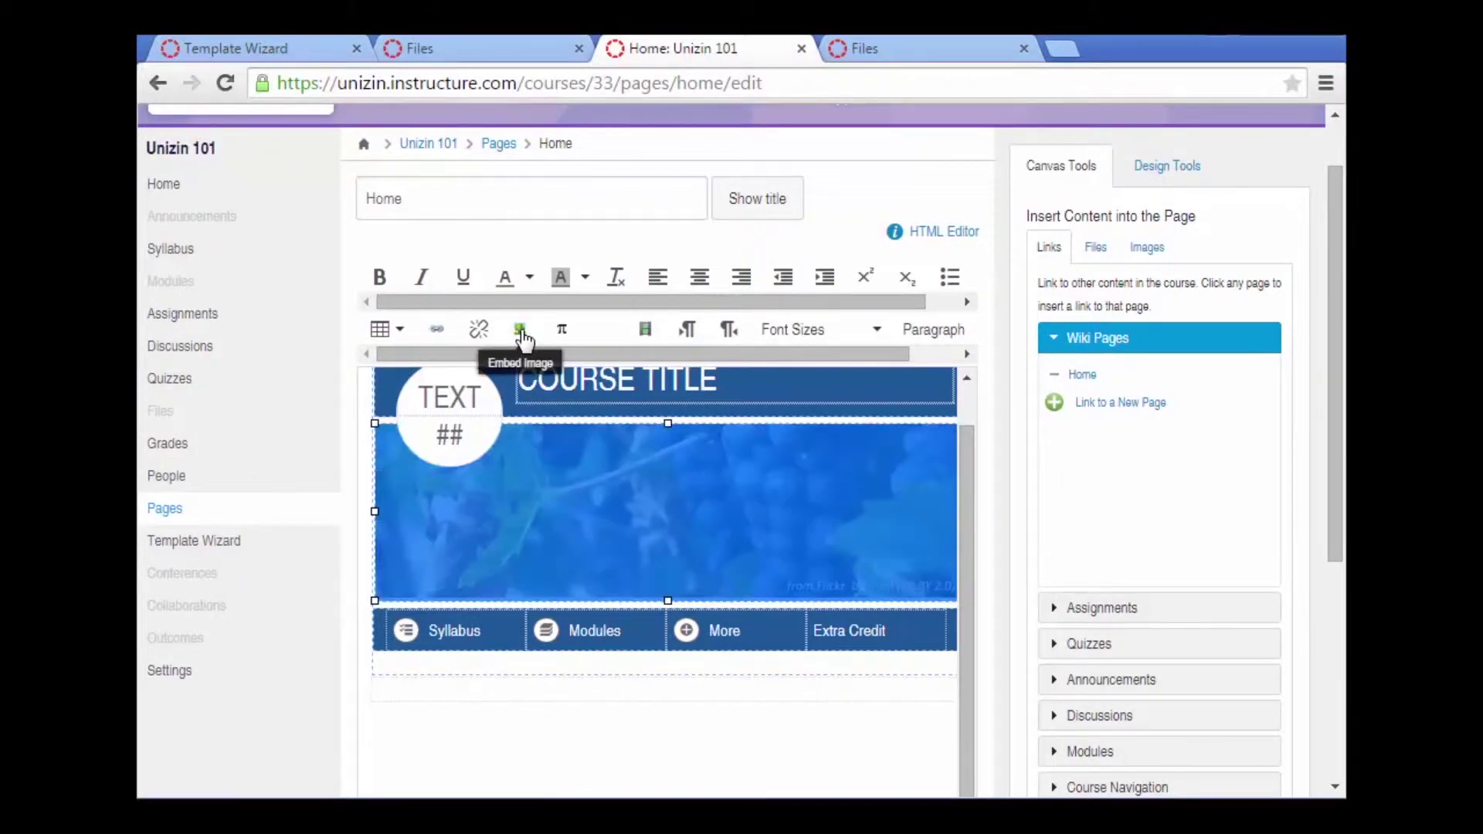
left_click(521, 334)
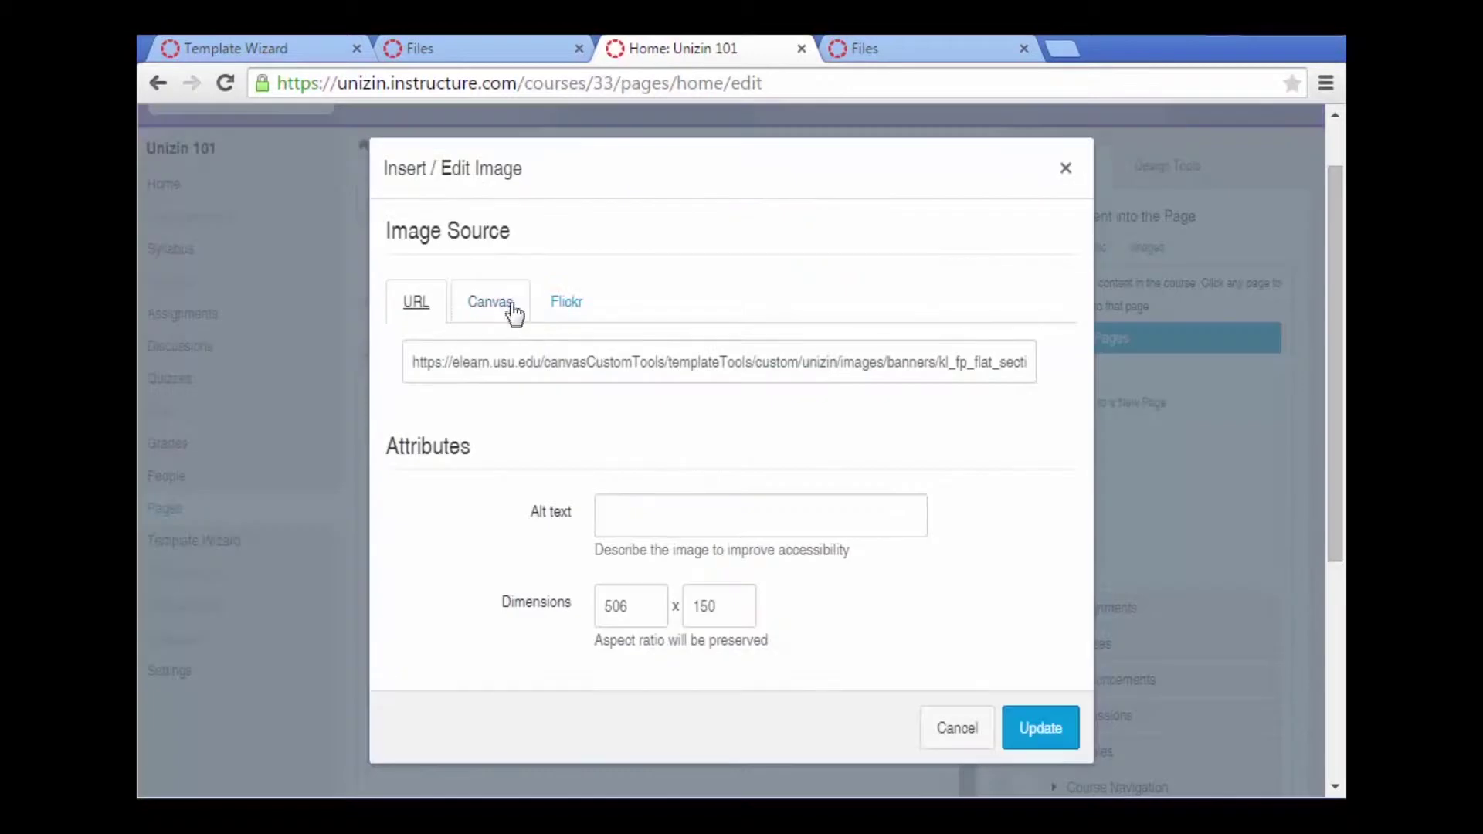
left_click(503, 305)
left_click(471, 352)
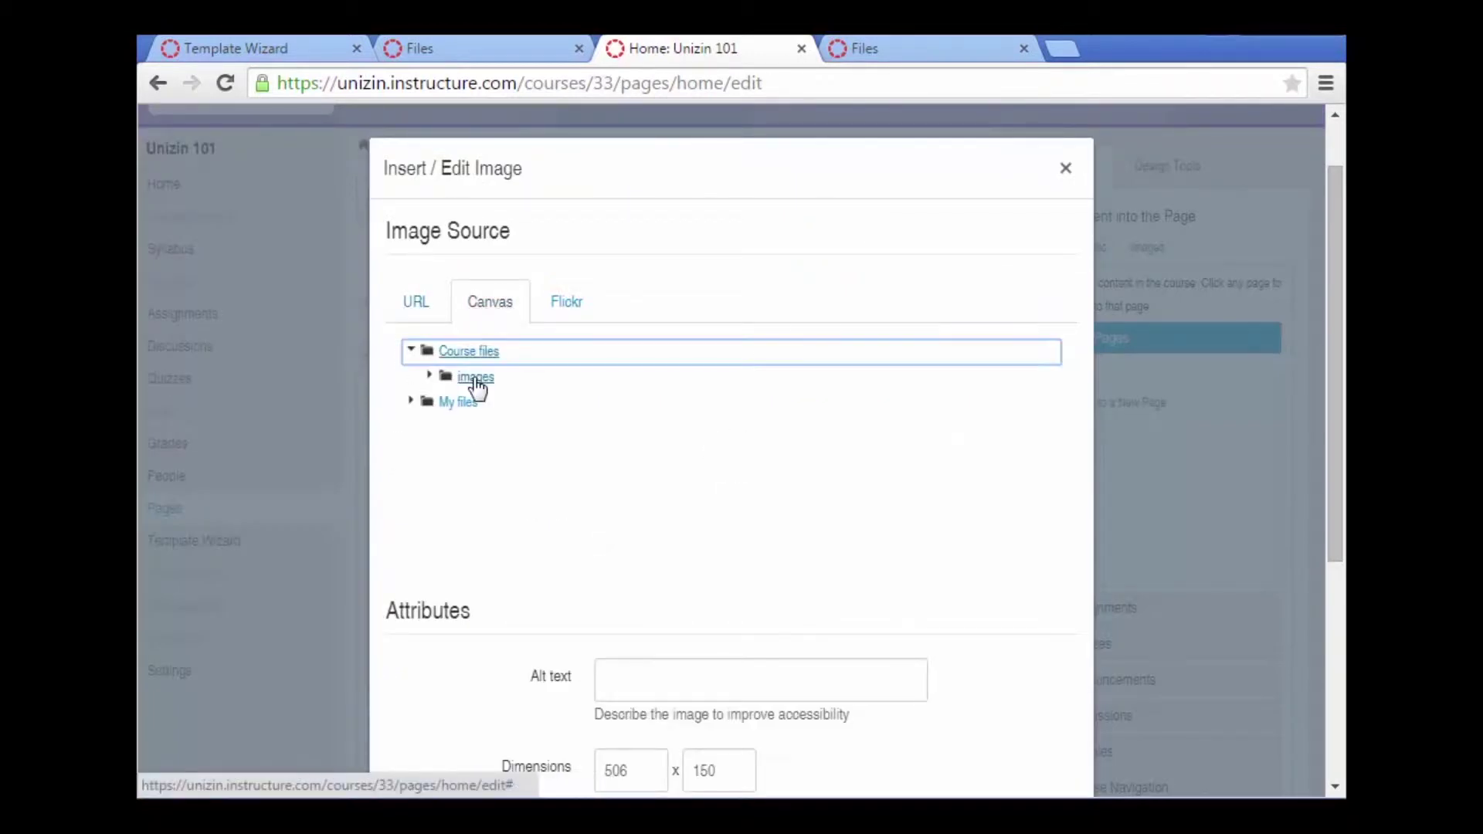
left_click(476, 378)
left_click(541, 405)
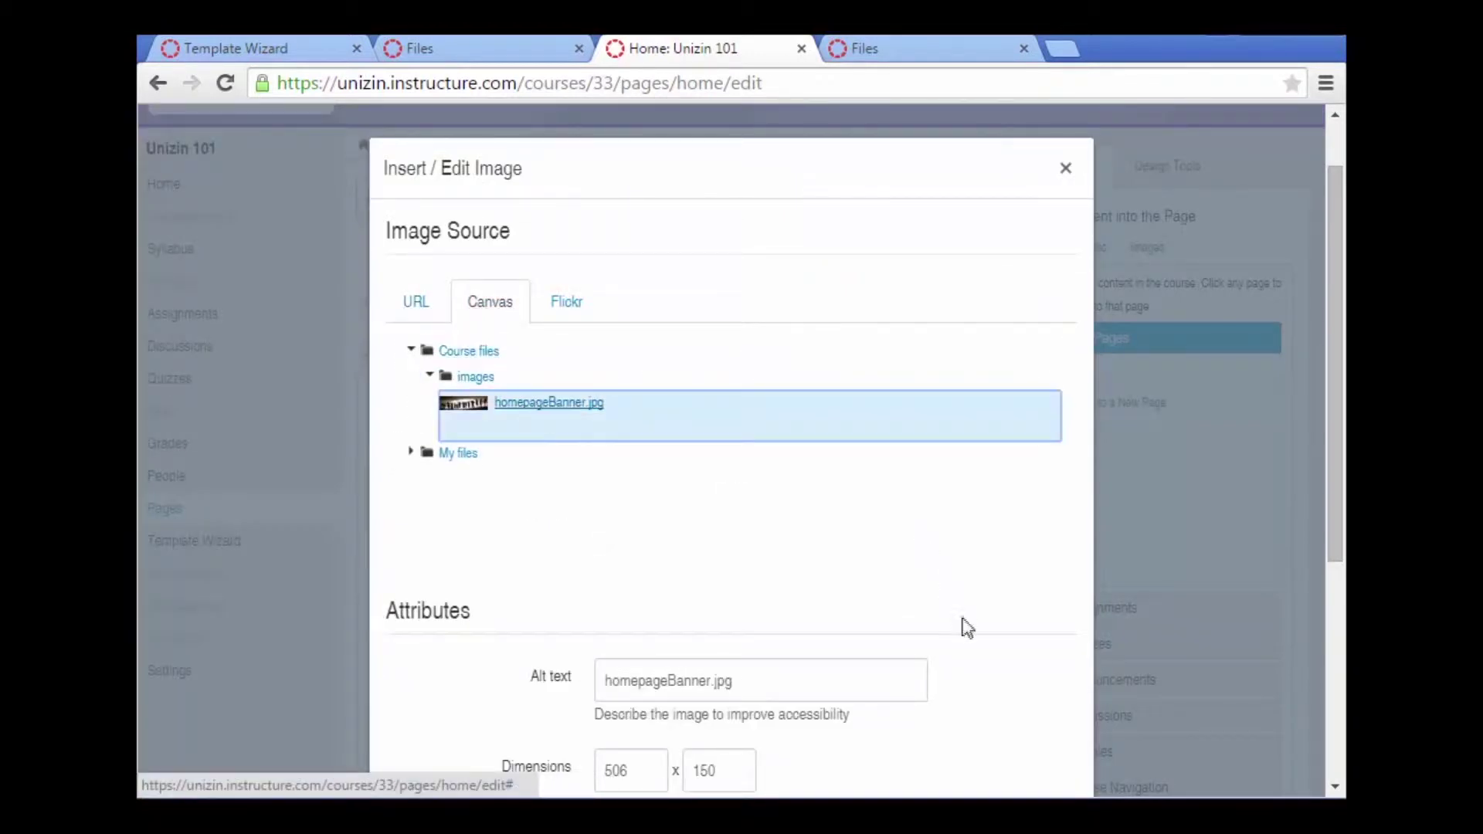
scroll(1020, 650, "down", 3)
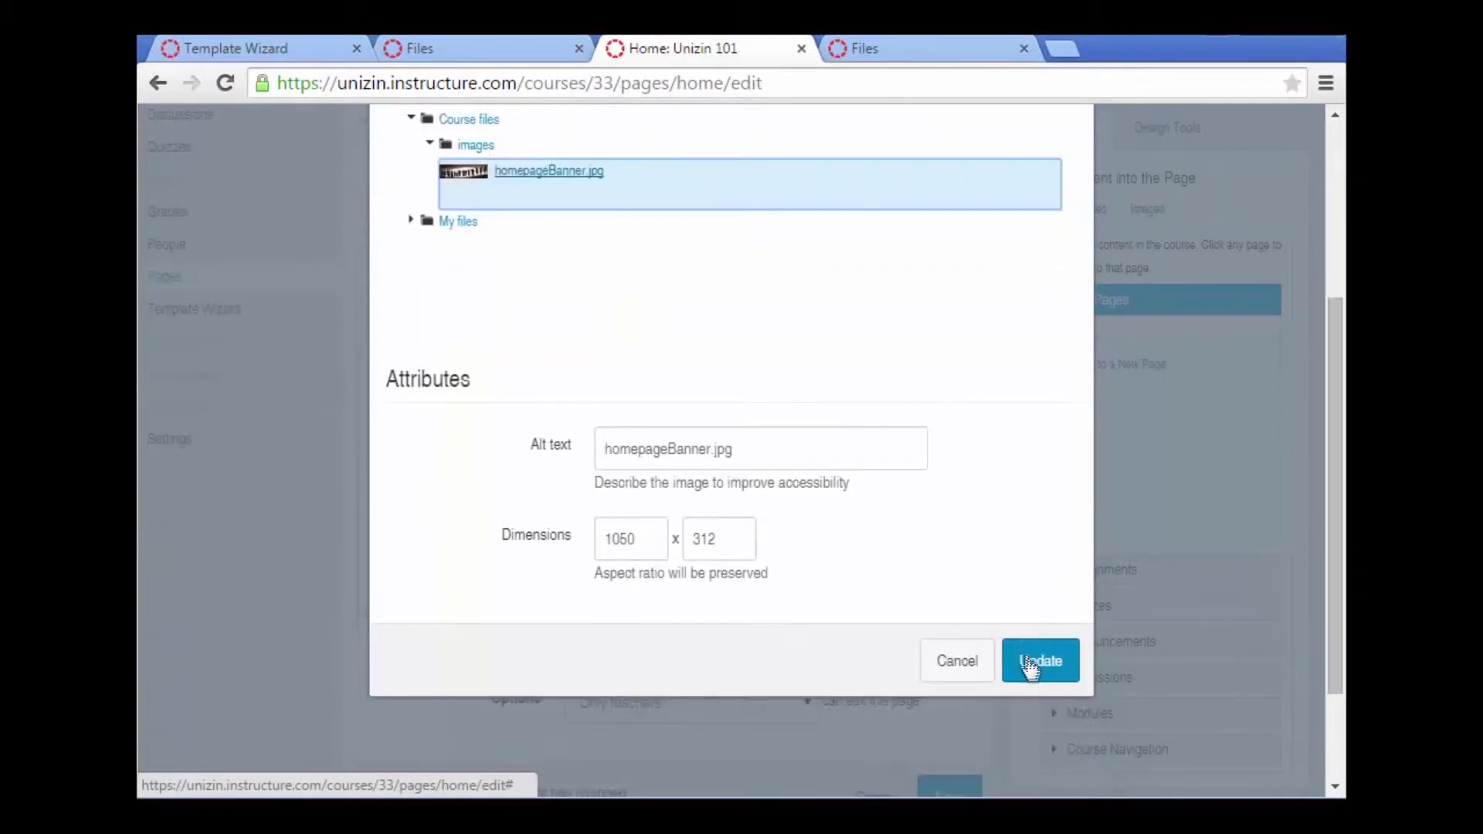
left_click(1036, 660)
Save the edited Home page.
scroll(972, 417, "up", 4)
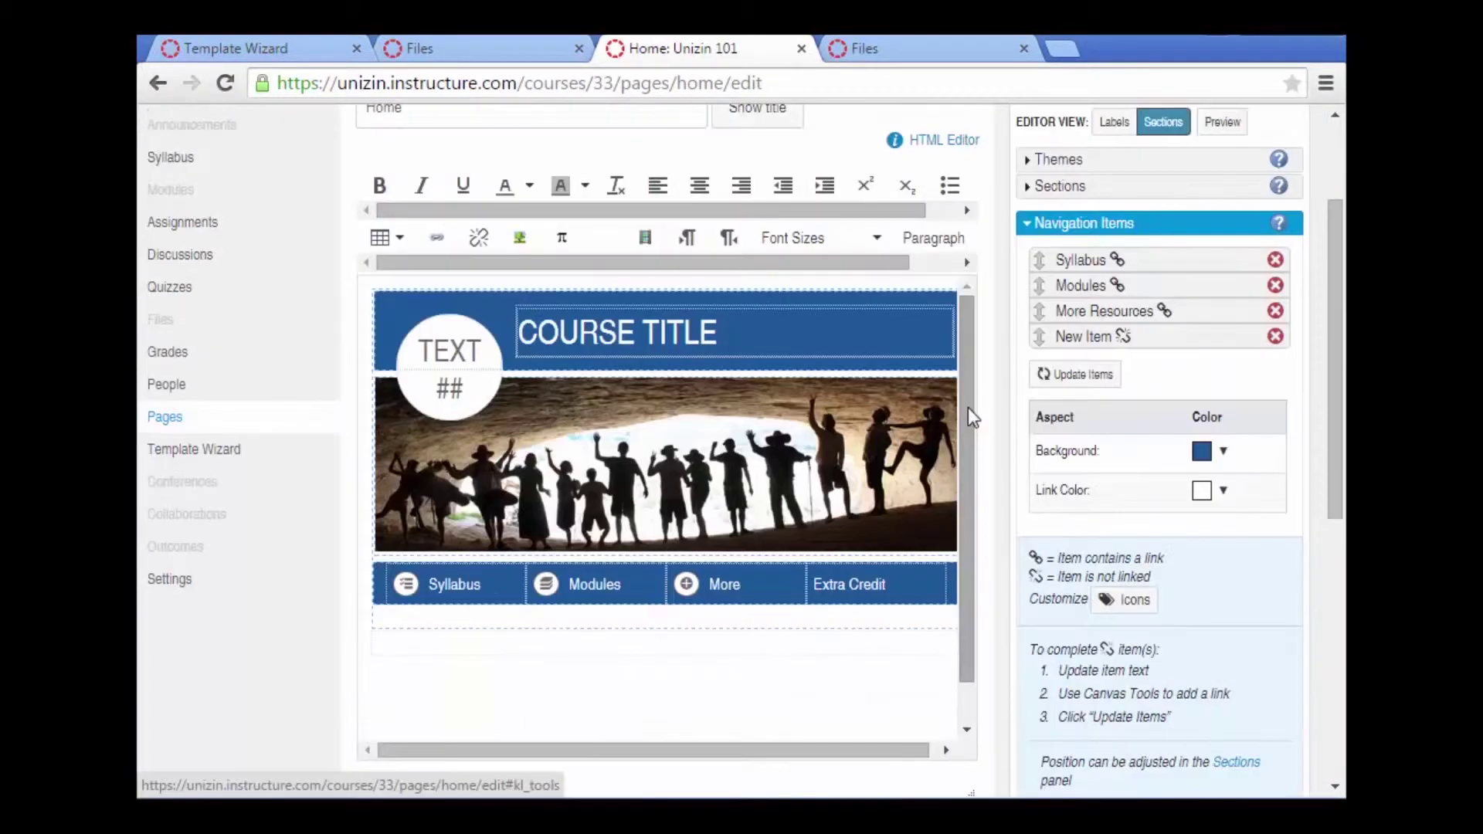
scroll(983, 433, "down", 3)
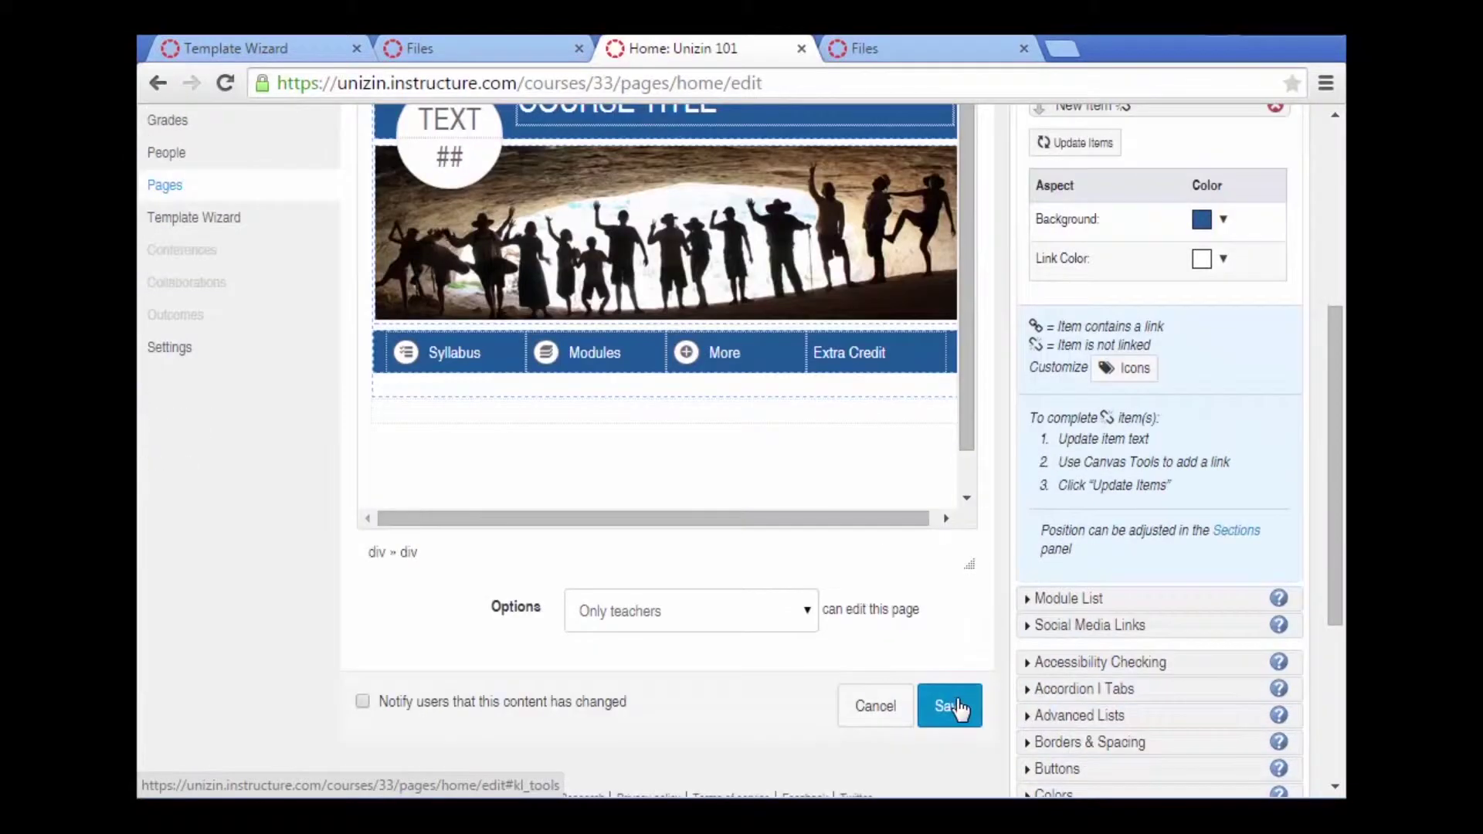
left_click(956, 706)
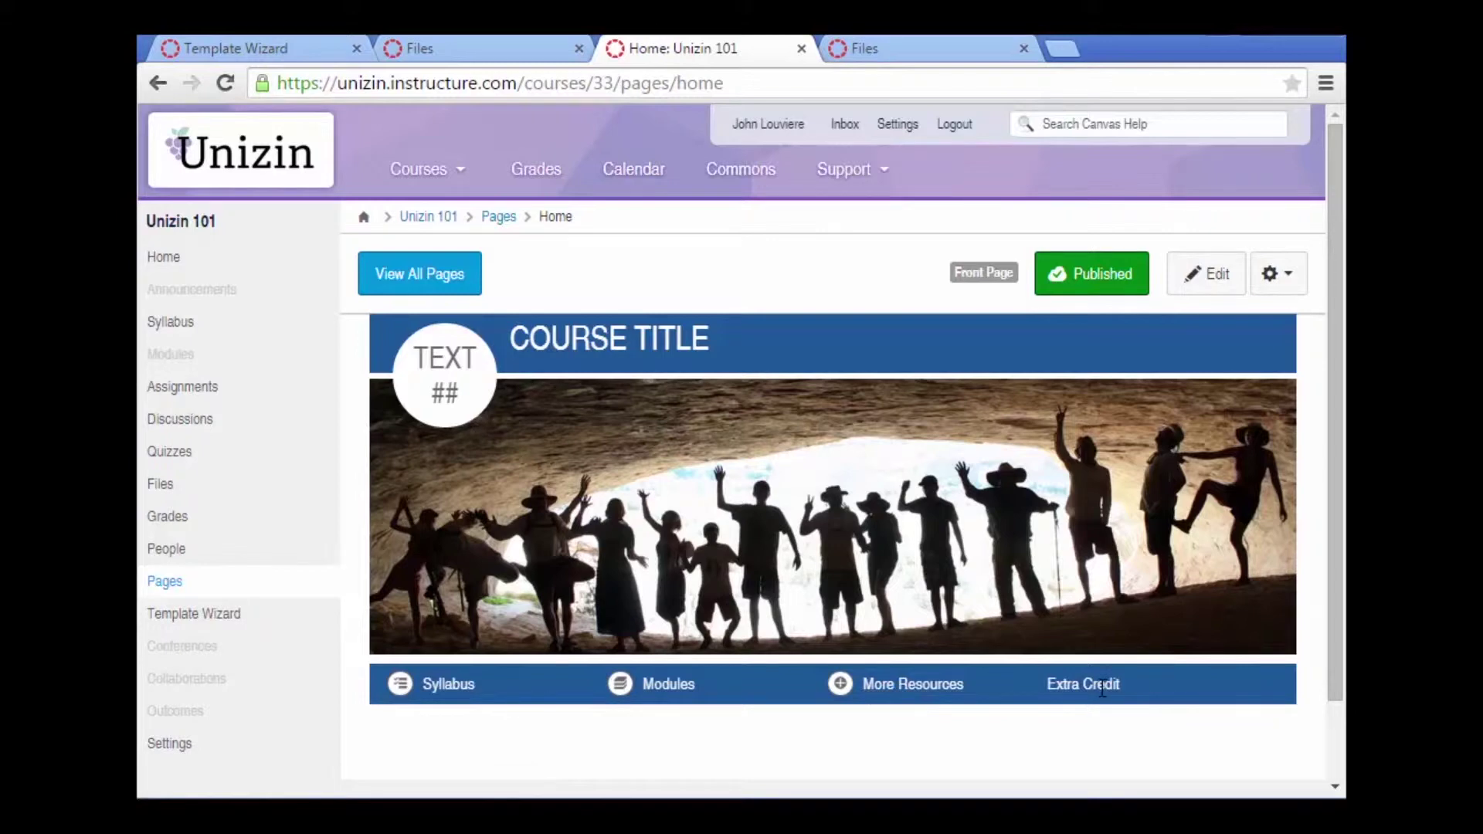
Test the front page's Modules link, look through the weekly course modules, and return to the Home page.
scroll(781, 549, "down", 2)
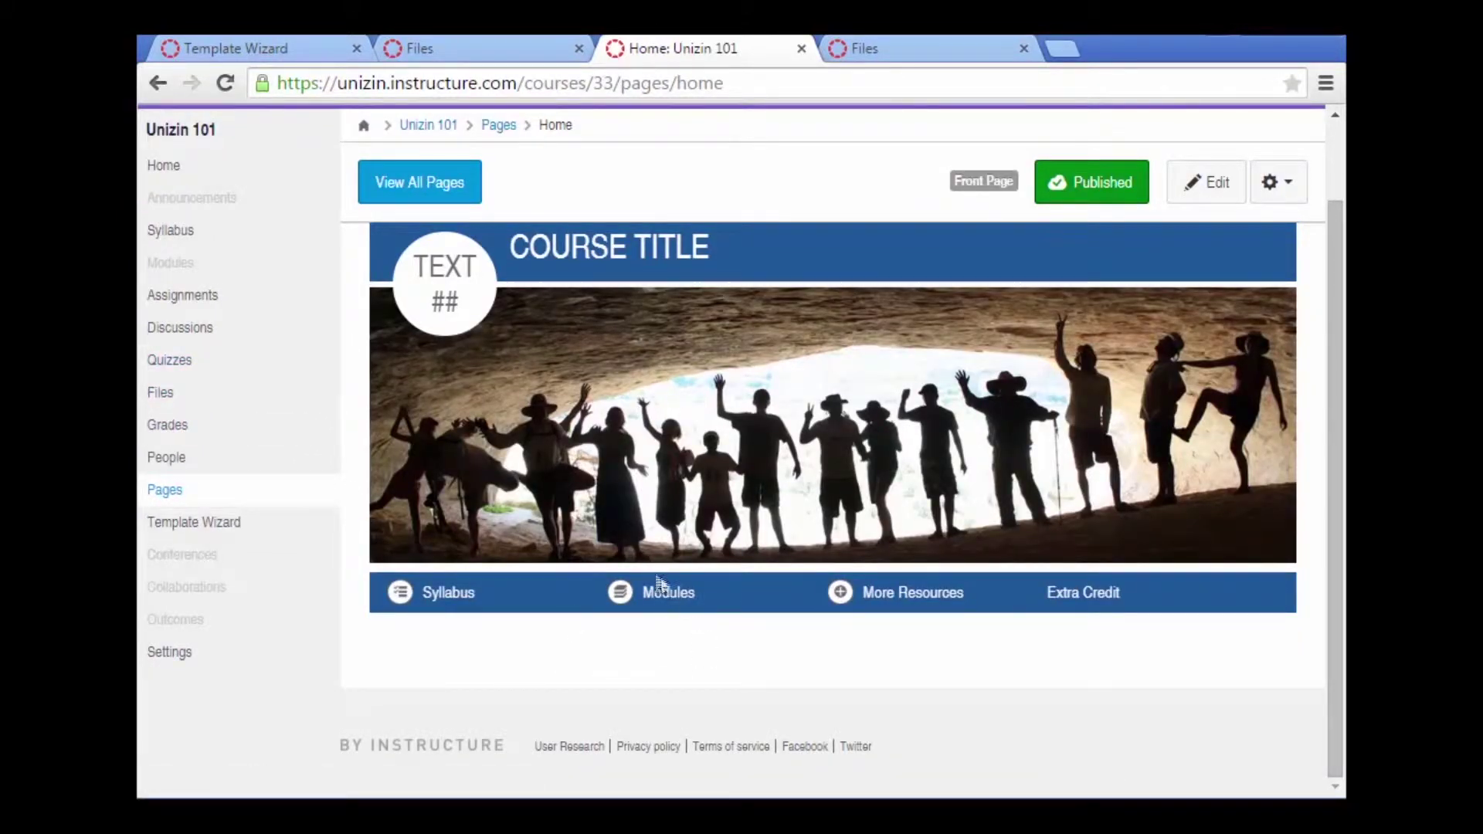
left_click(663, 592)
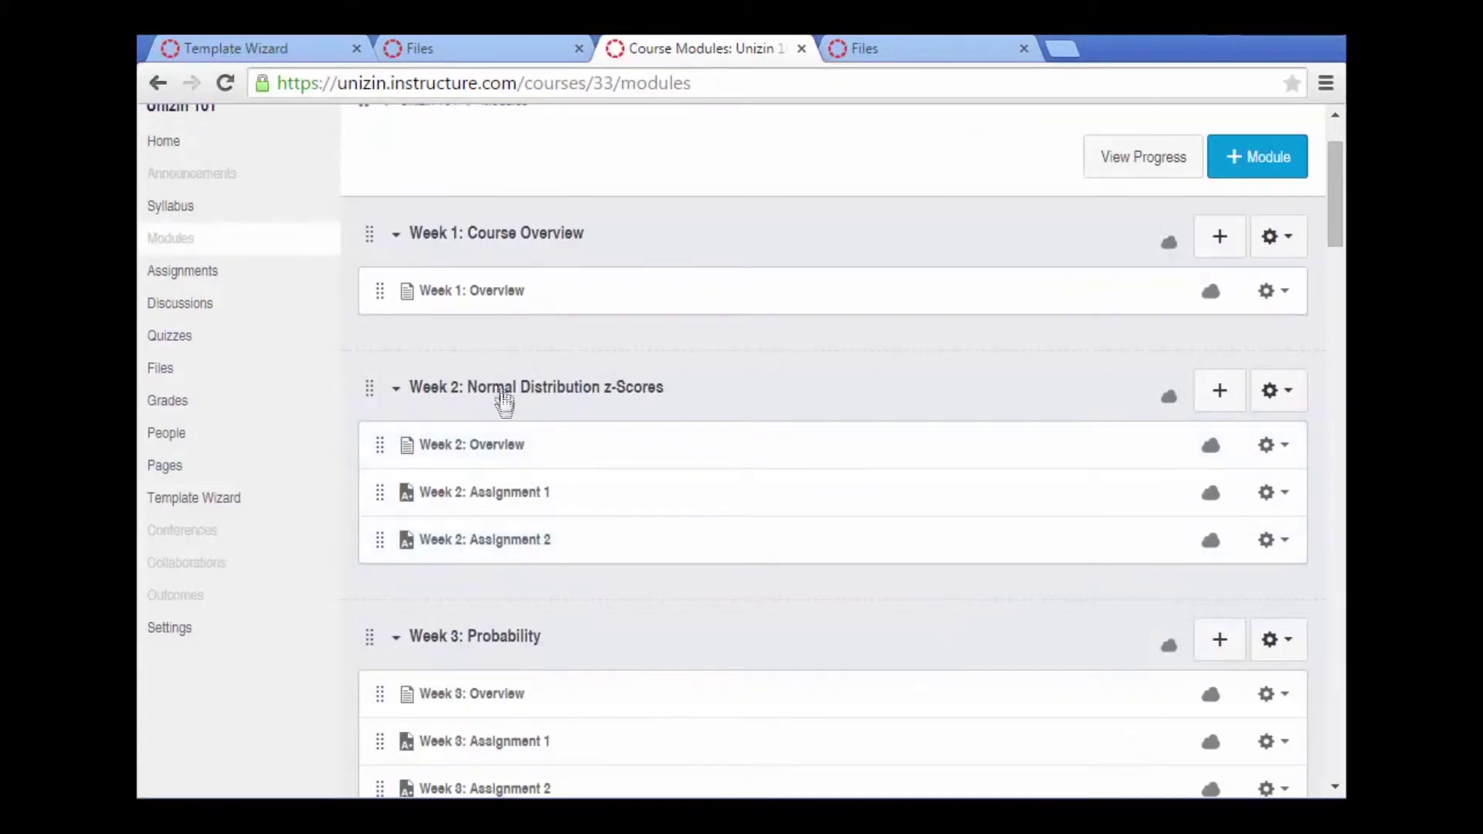
scroll(492, 682, "down", 3)
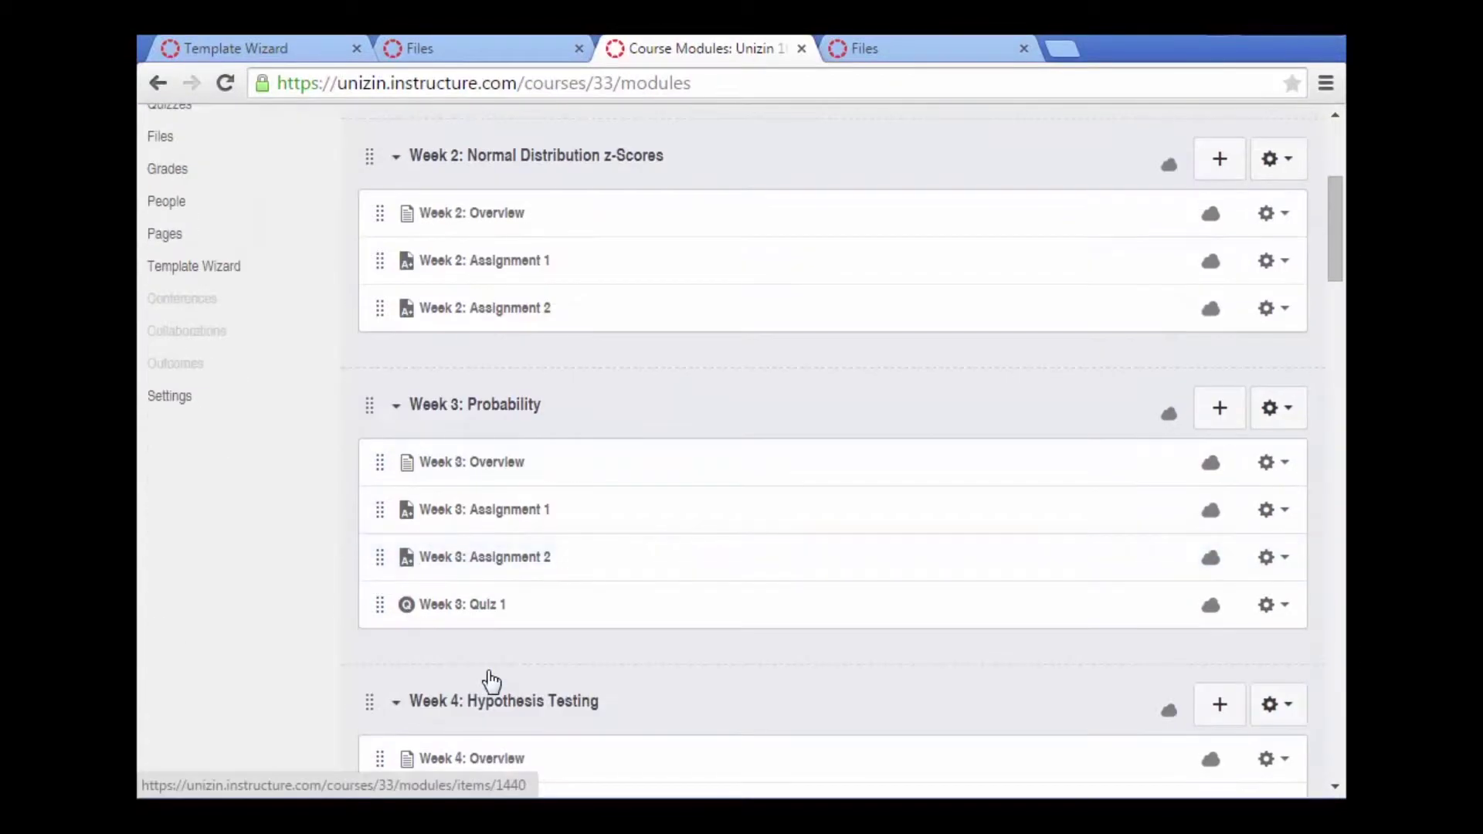
scroll(498, 680, "up", 3)
scroll(498, 680, "up", 2)
left_click(157, 83)
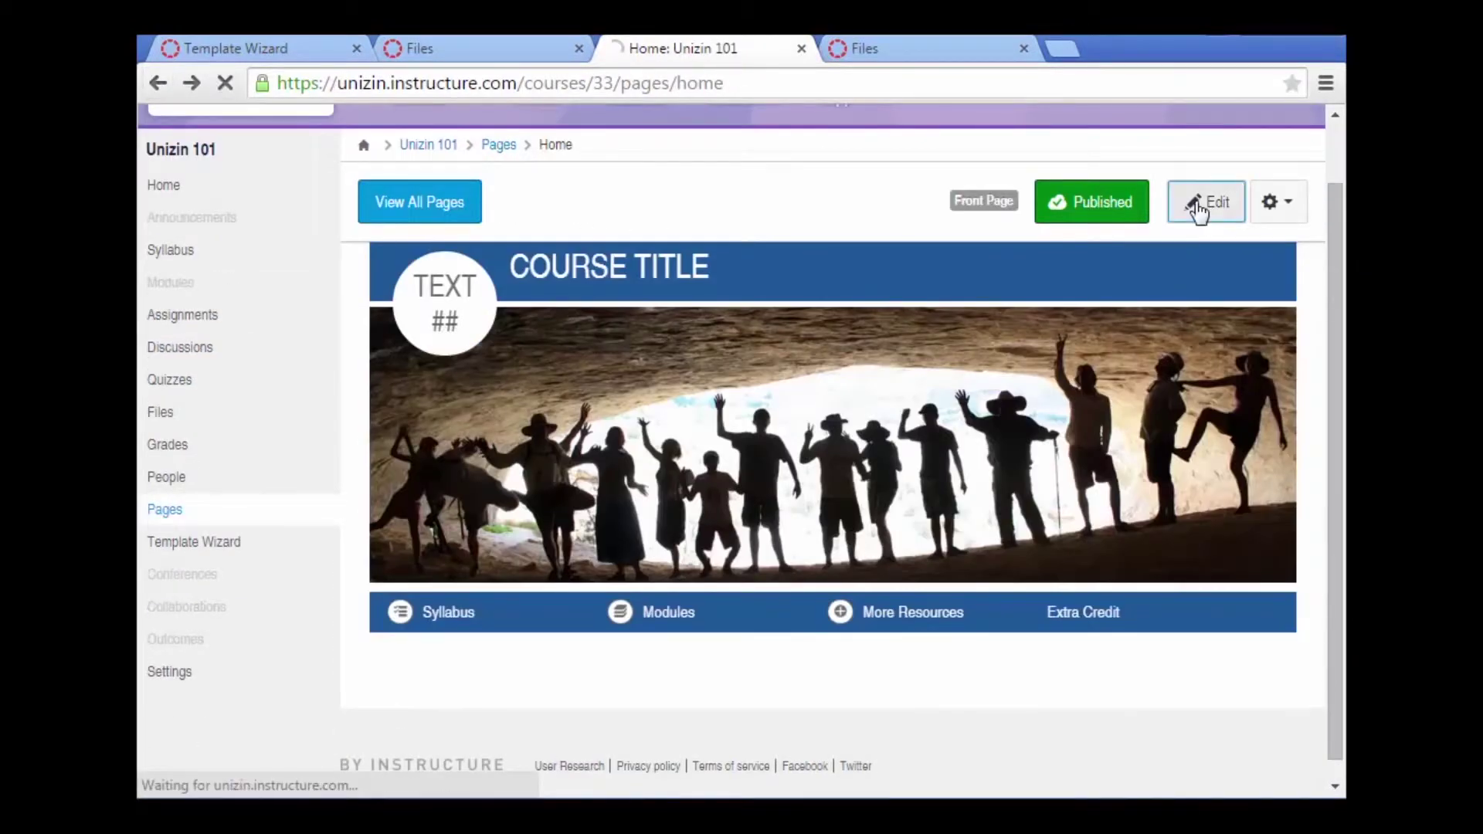
Reopen the Home page for editing and remove the More Resources and Extra Credit navigation items.
left_click(1199, 207)
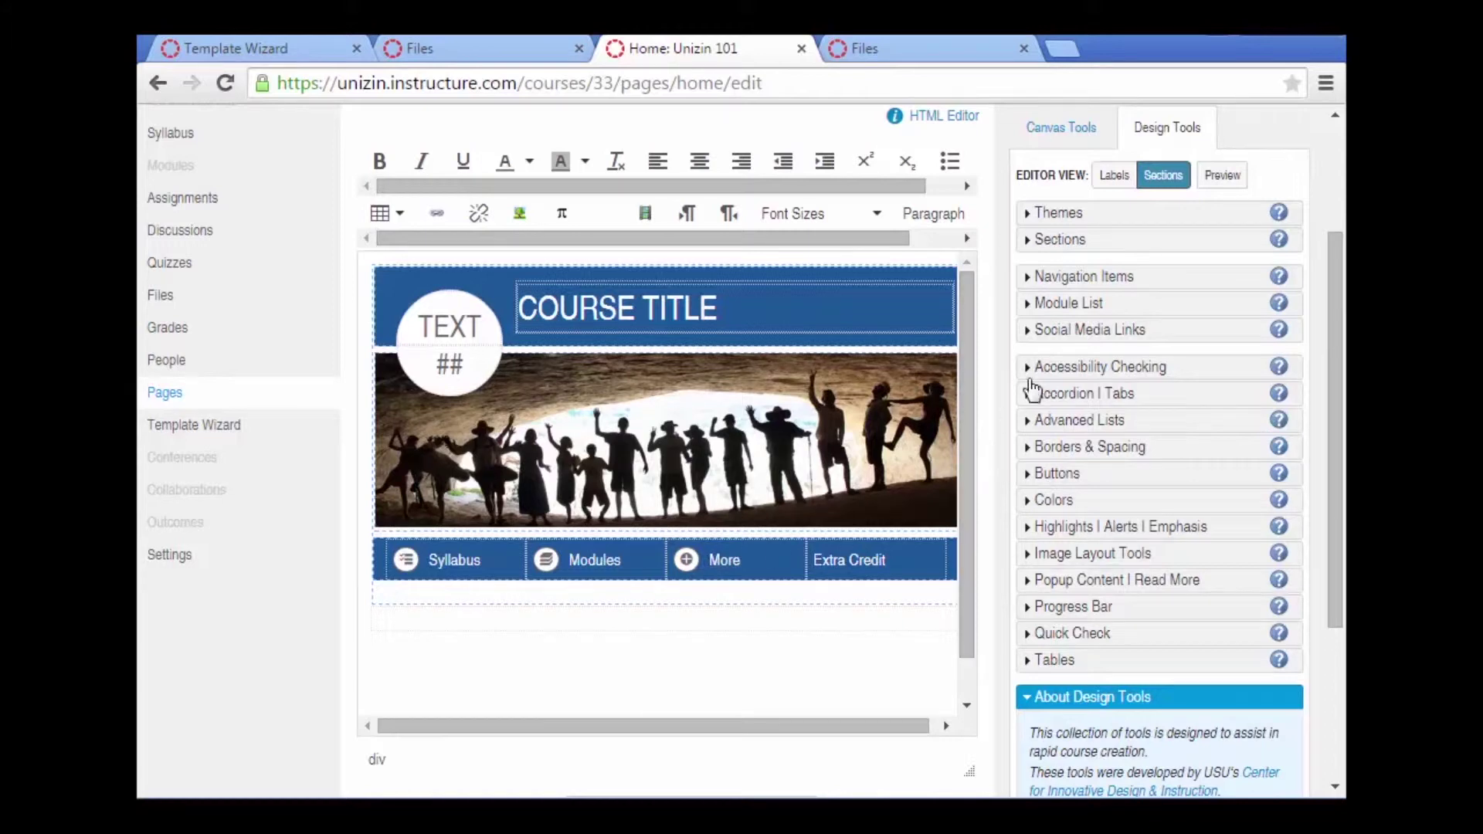
left_click(1063, 280)
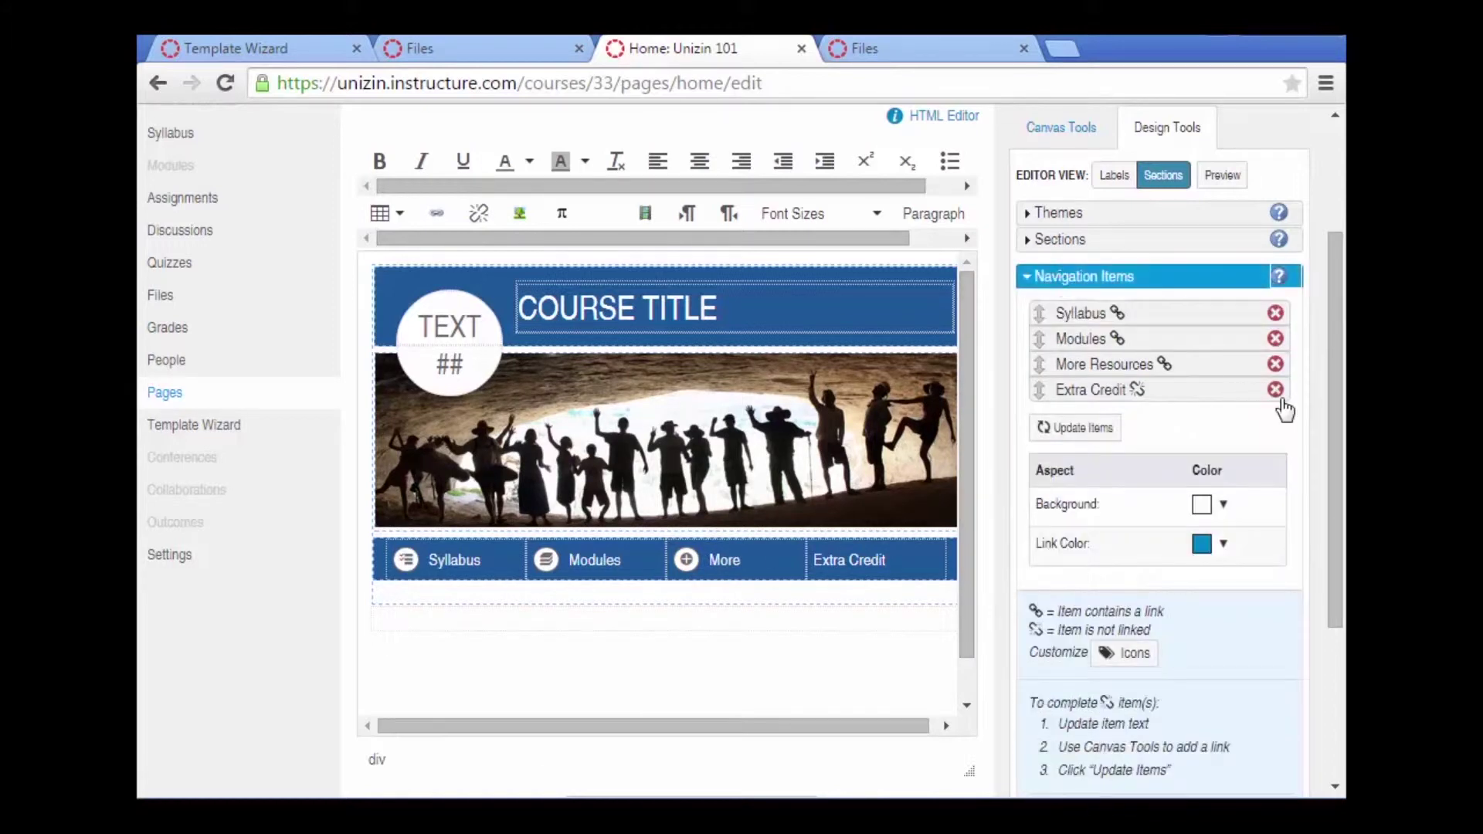
left_click(1276, 365)
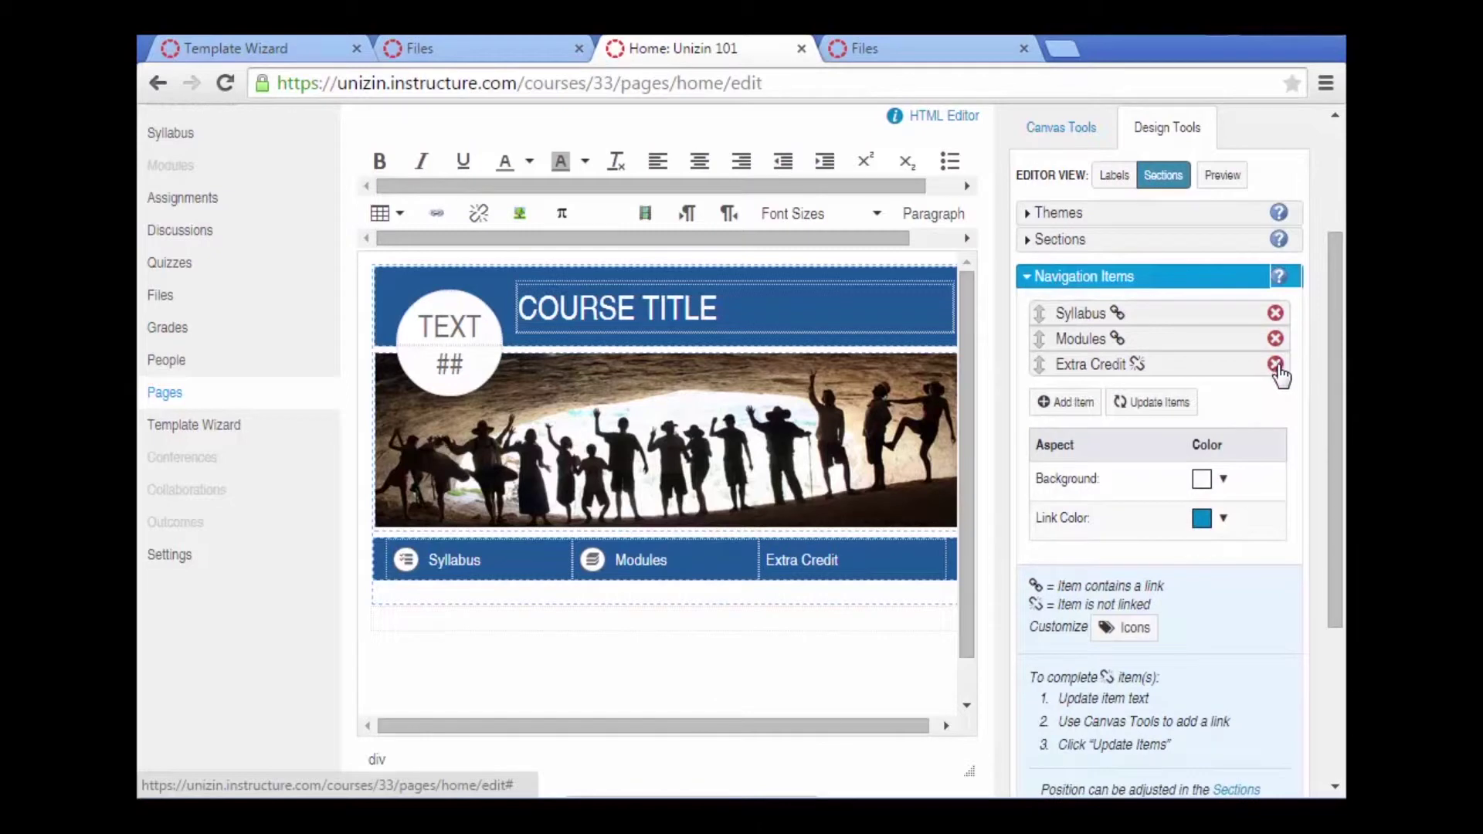
left_click(1275, 365)
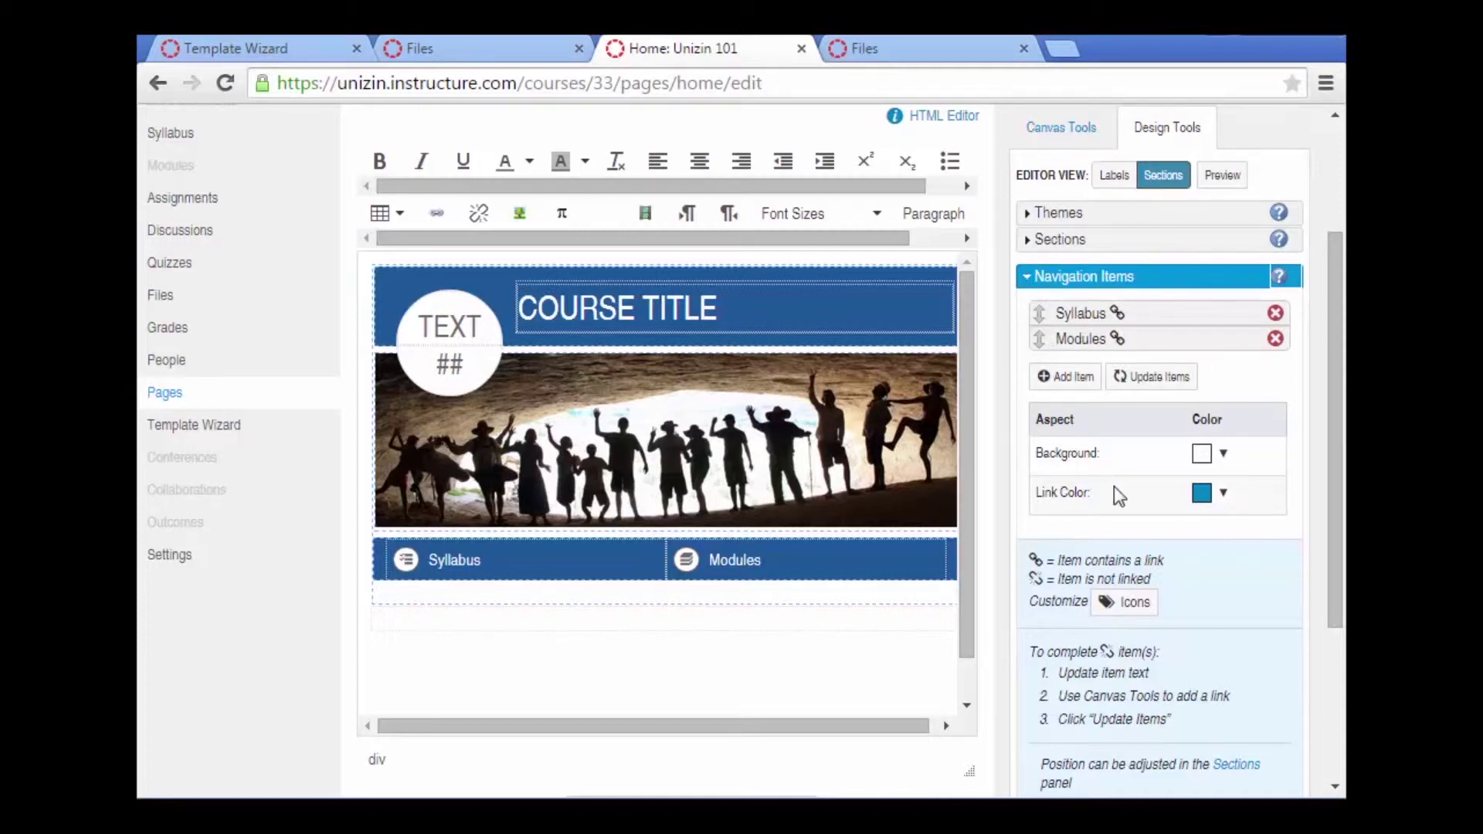
Insert the course's module list from Canvas into the Home page and look over the inserted week links.
scroll(1122, 498, "down", 3)
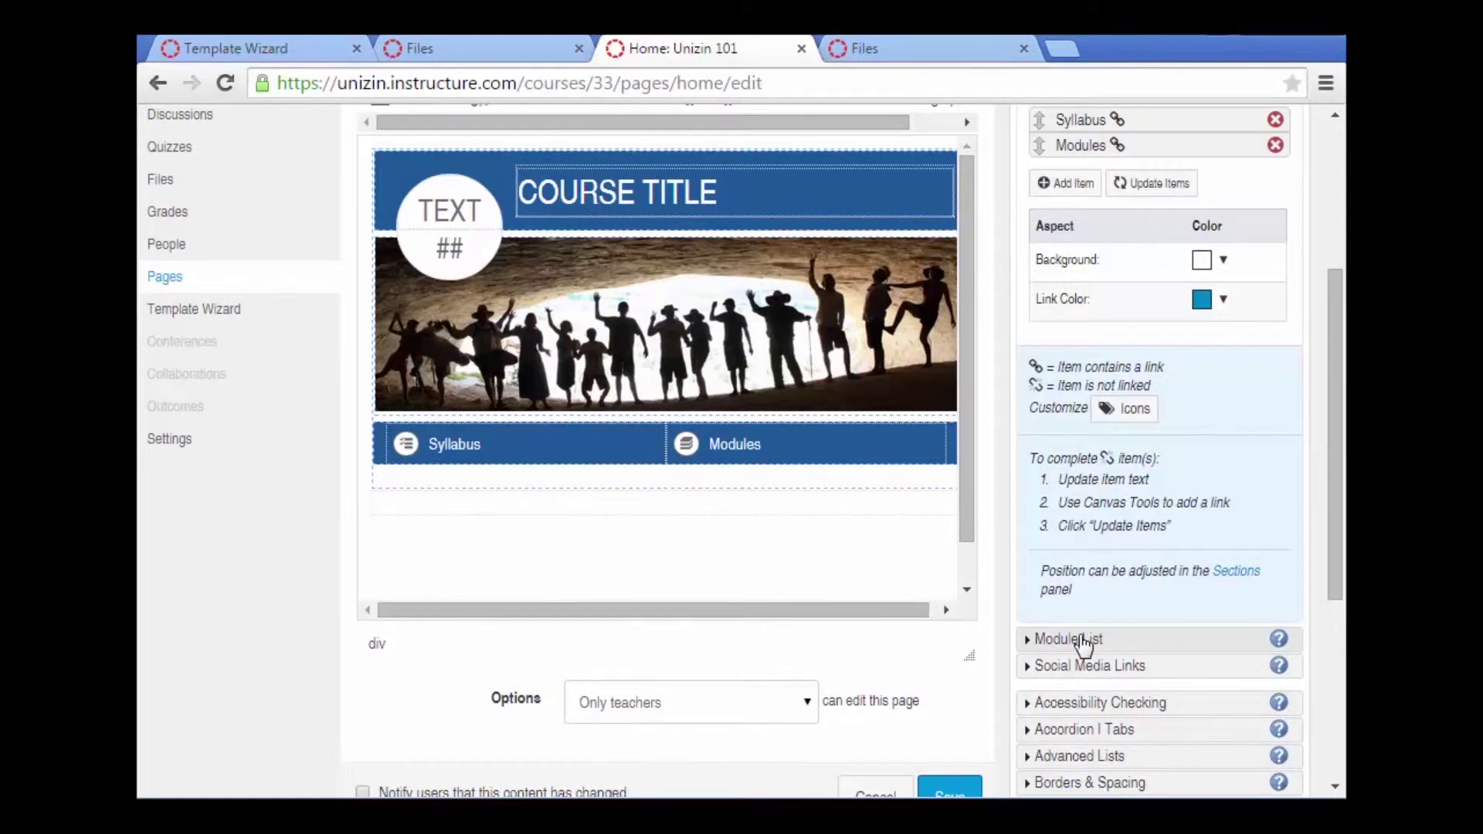
left_click(1084, 640)
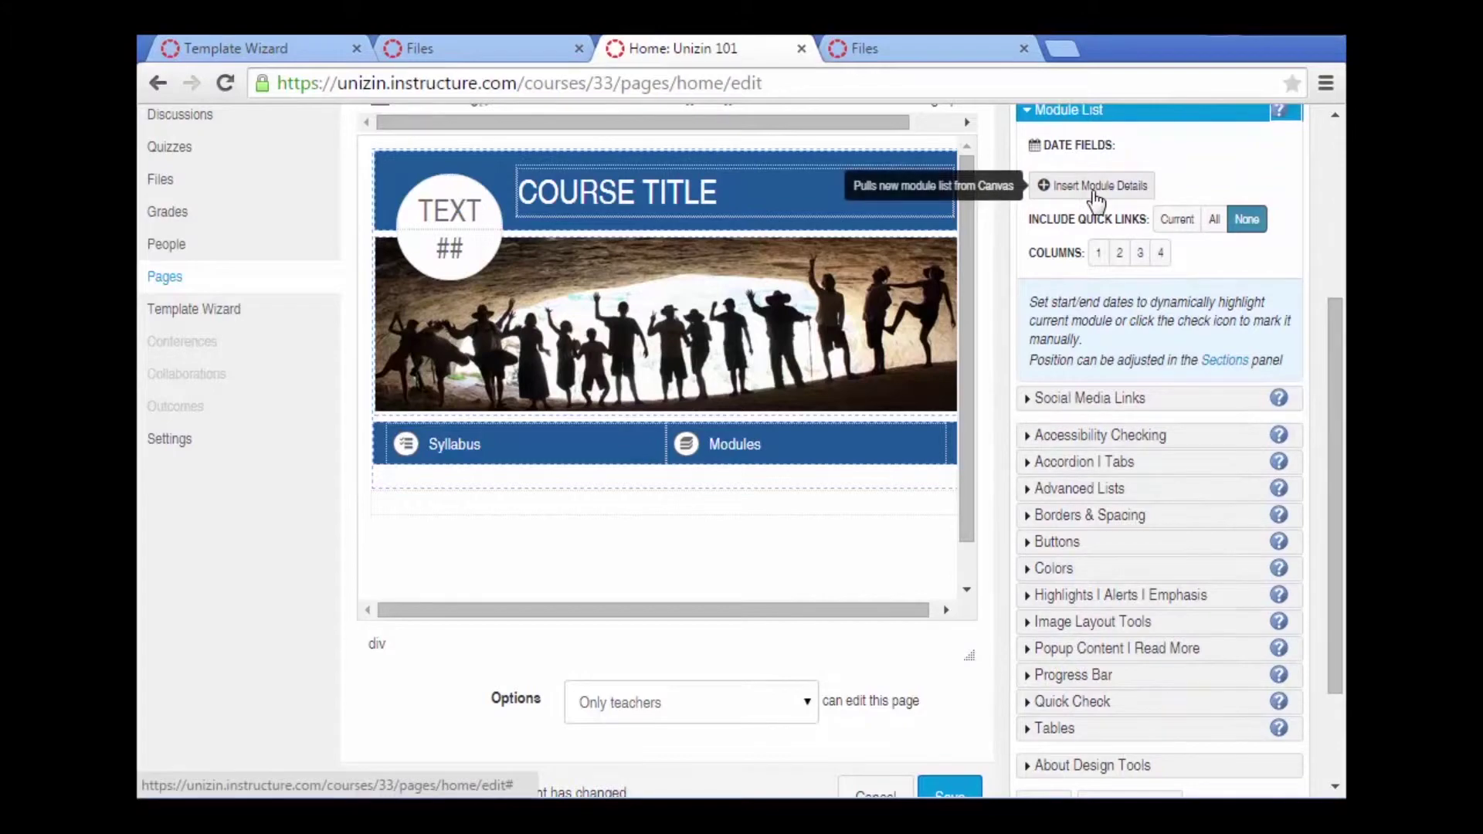
left_click(1094, 190)
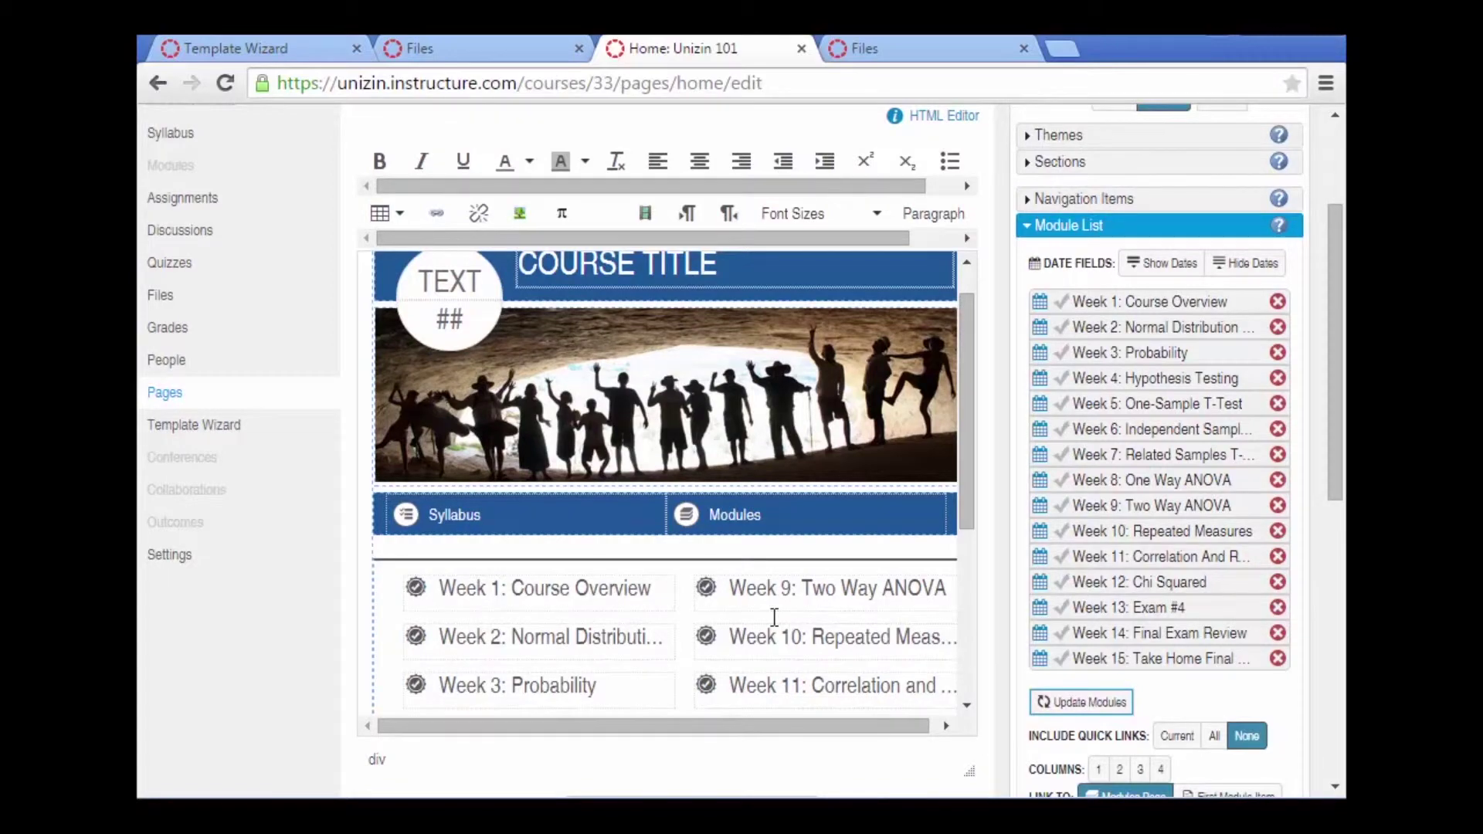
scroll(774, 617, "down", 2)
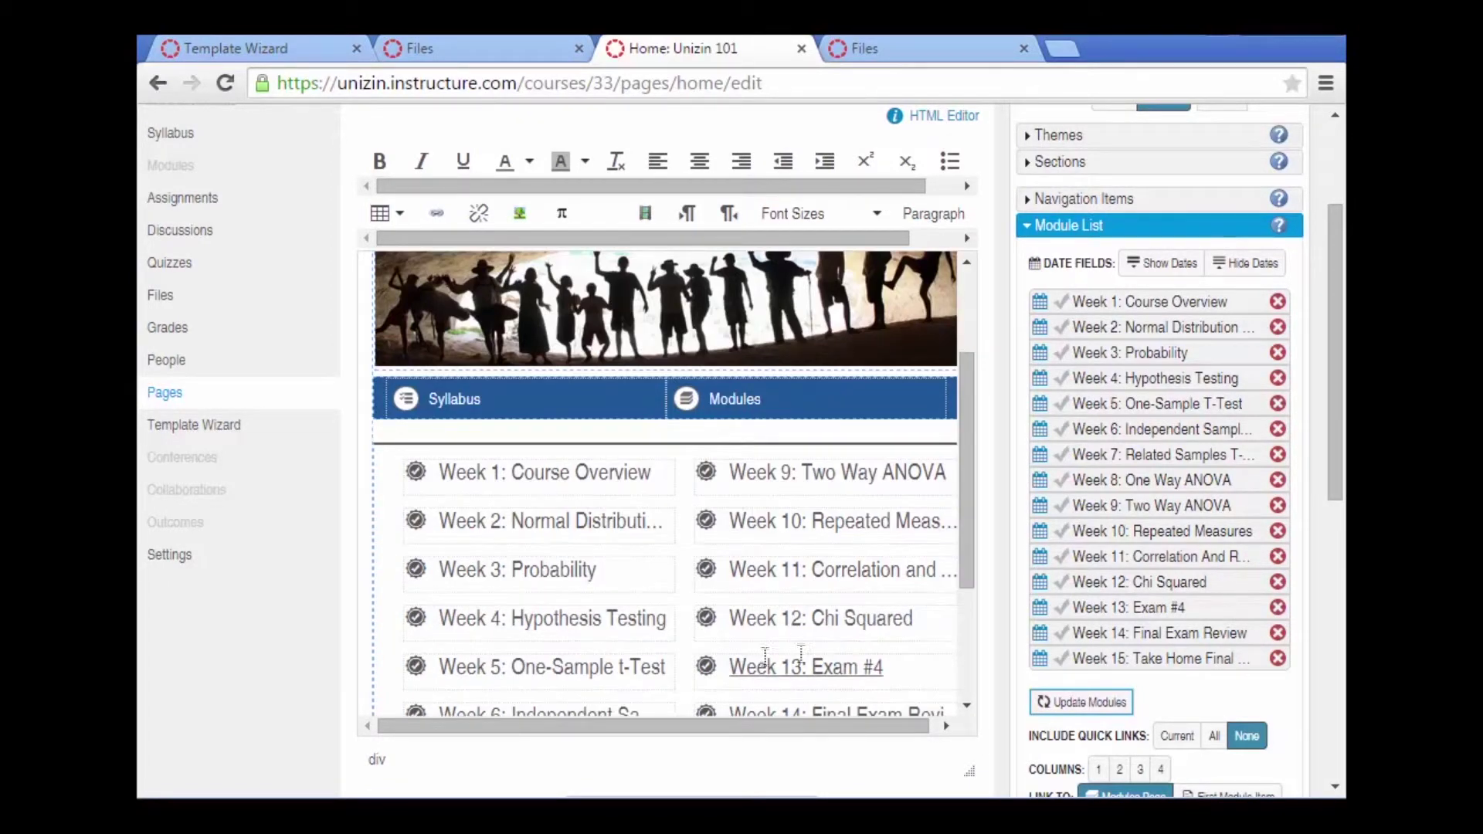
scroll(1319, 641, "down", 2)
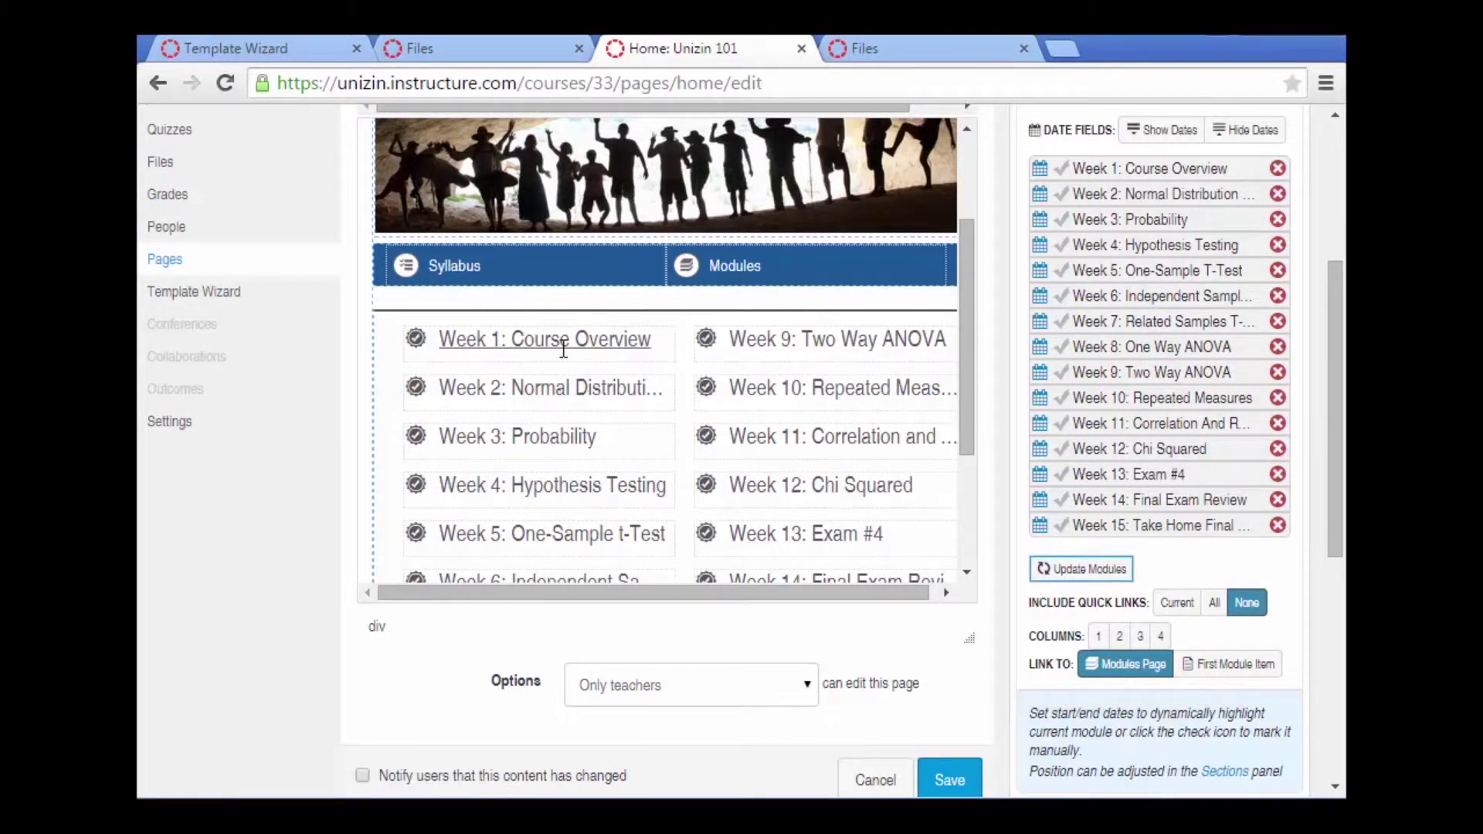
Set the module list's links to point to the First Module Item and its layout to 3 columns.
left_click(1267, 674)
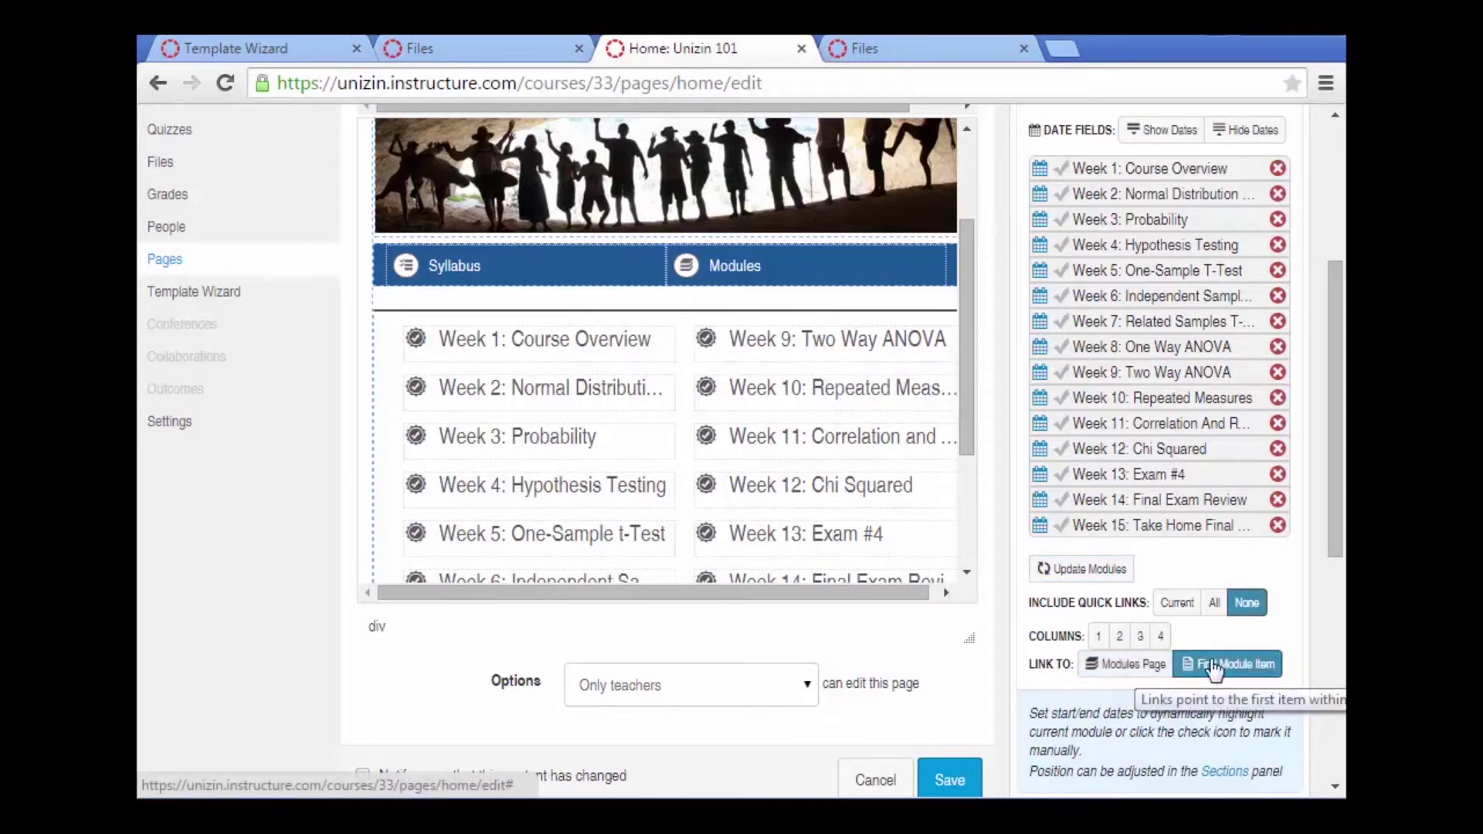
left_click(1140, 636)
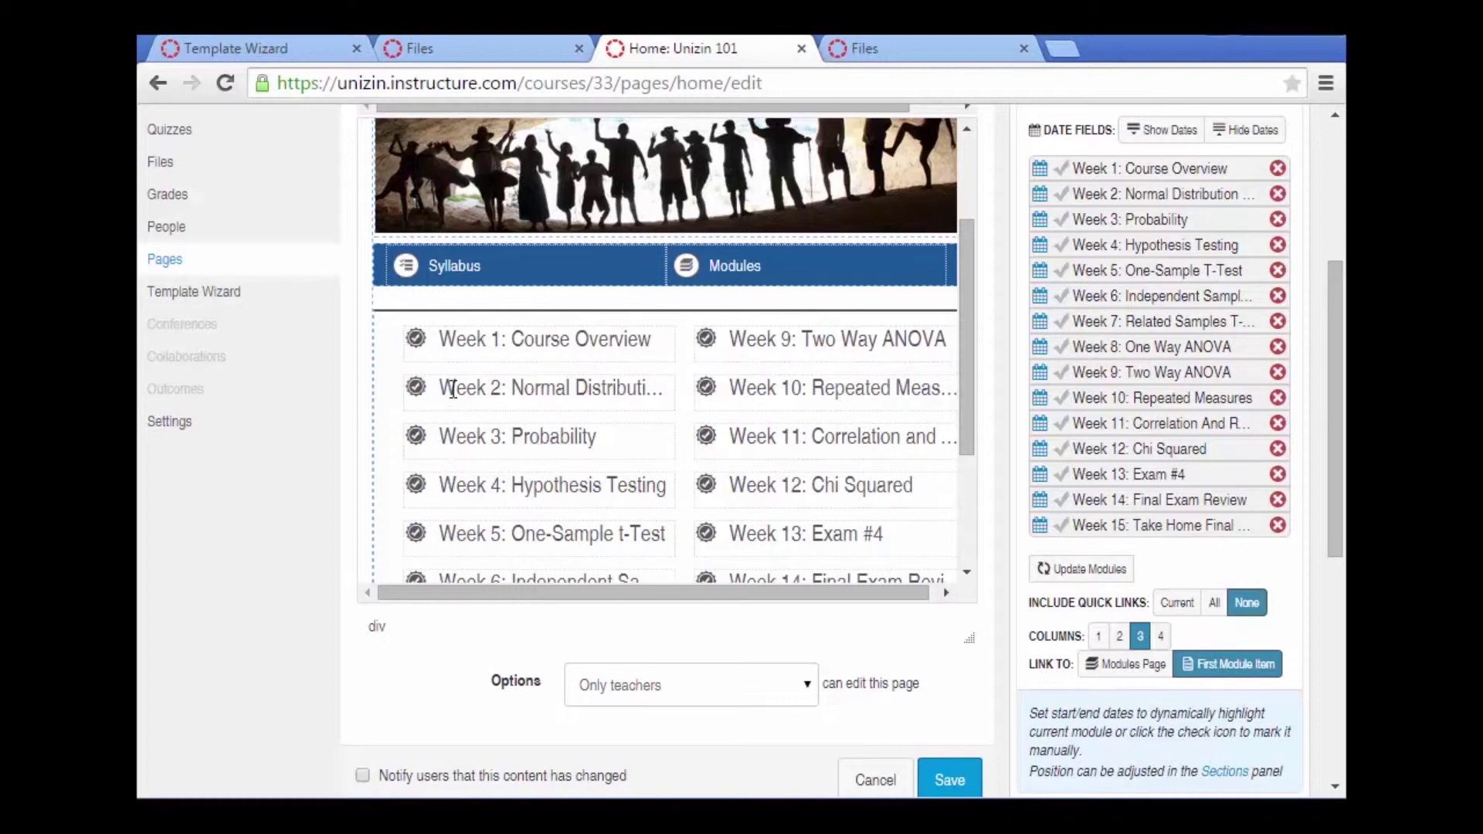
scroll(1336, 411, "up", 1)
scroll(1336, 417, "up", 1)
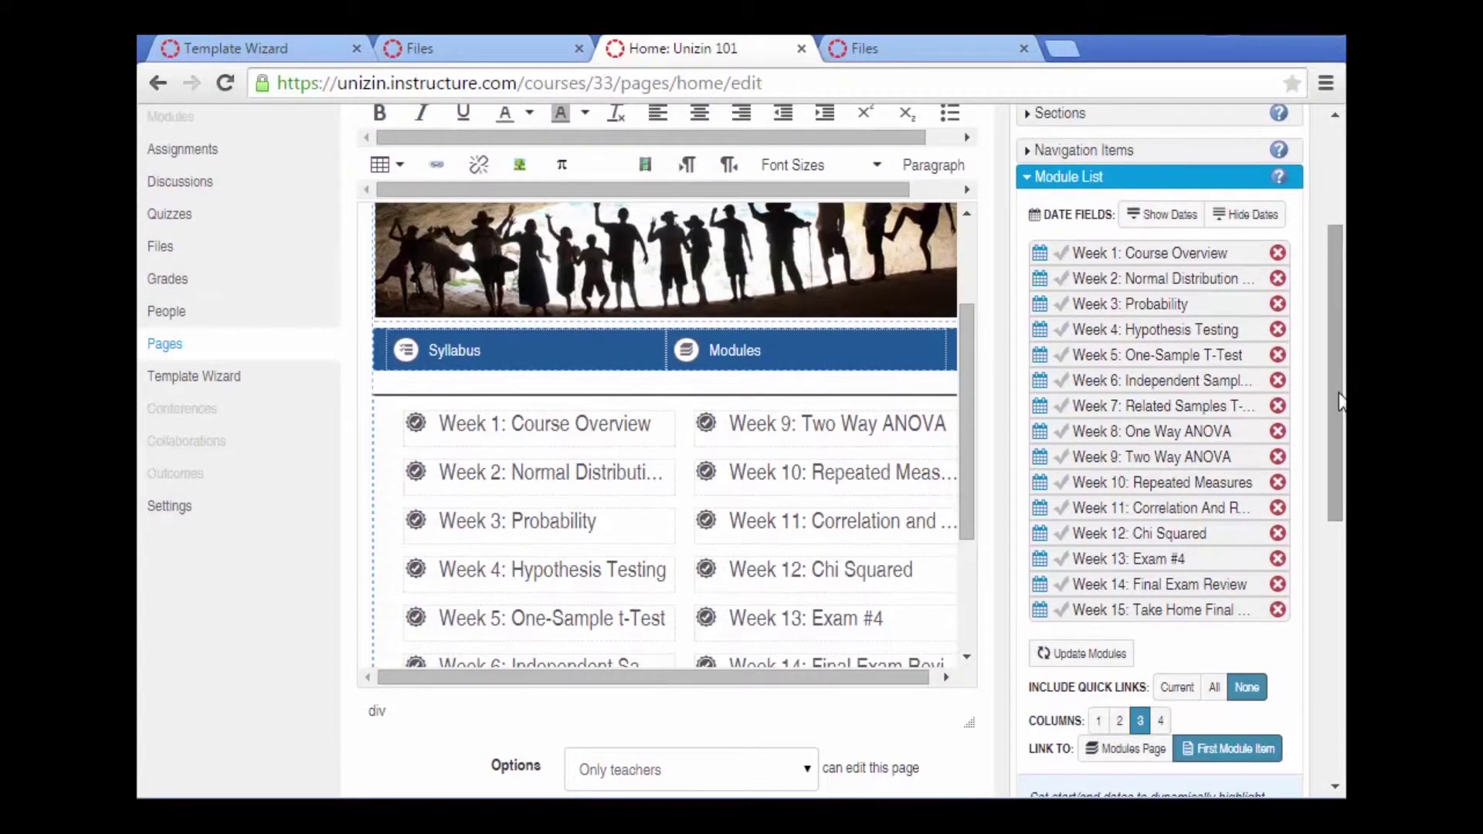
Show the module date fields and set Week 1 to 05/03/2015–05/09/2015, with consecutive weekly dates for later modules and Week 11 starting 7/13/2015.
left_click(1142, 221)
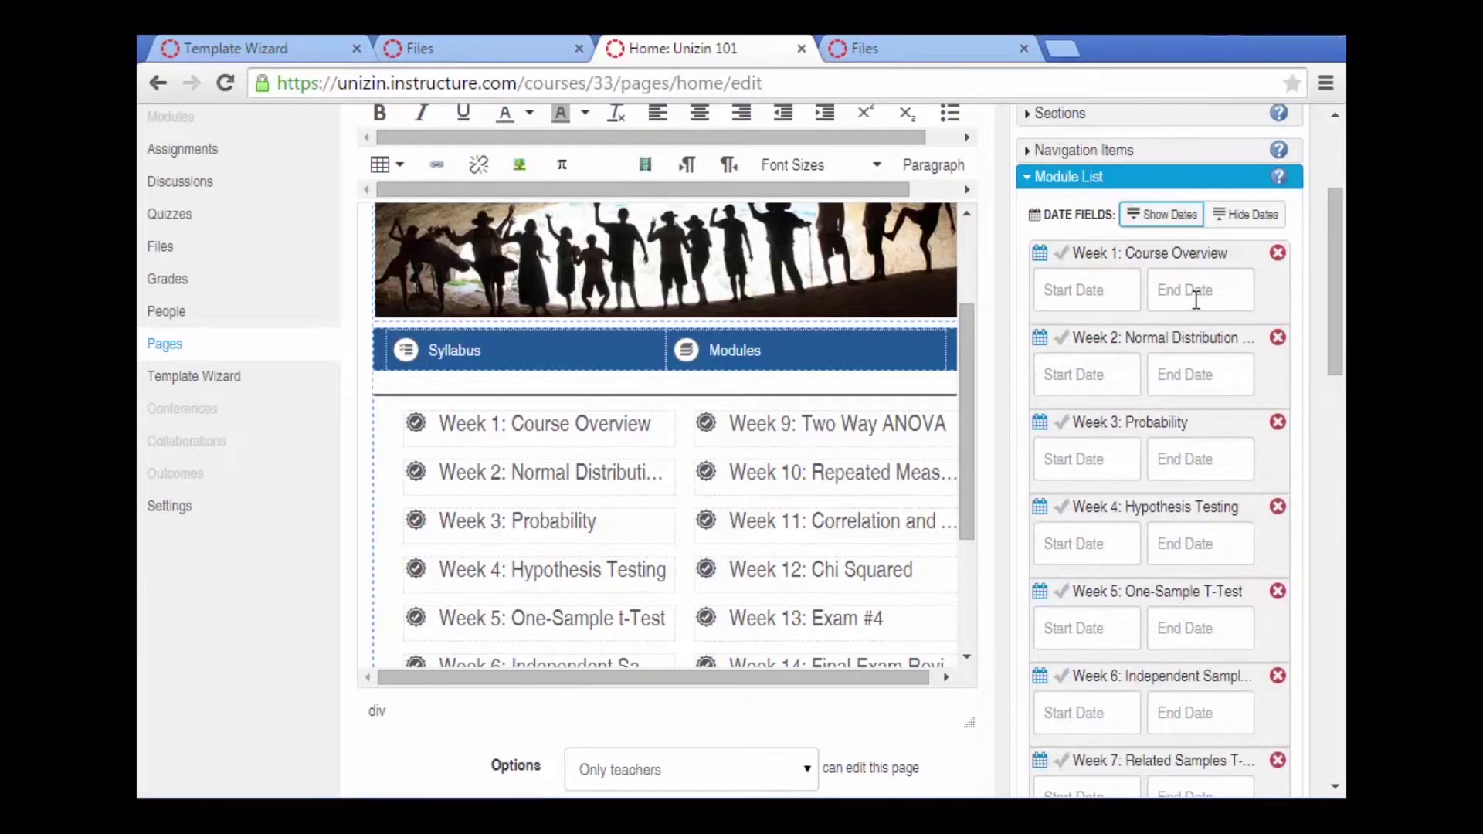
left_click(1085, 291)
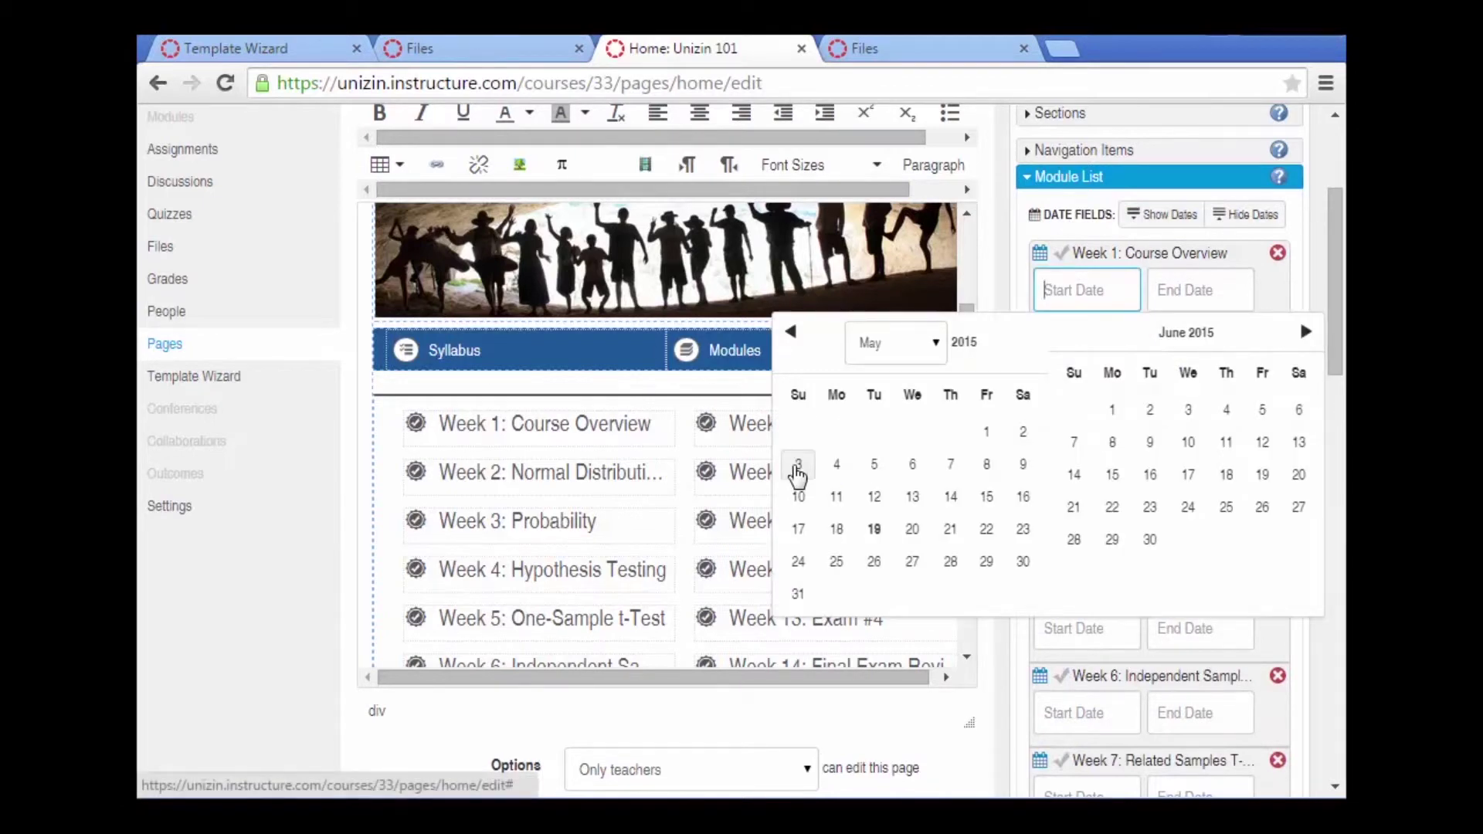
left_click(798, 466)
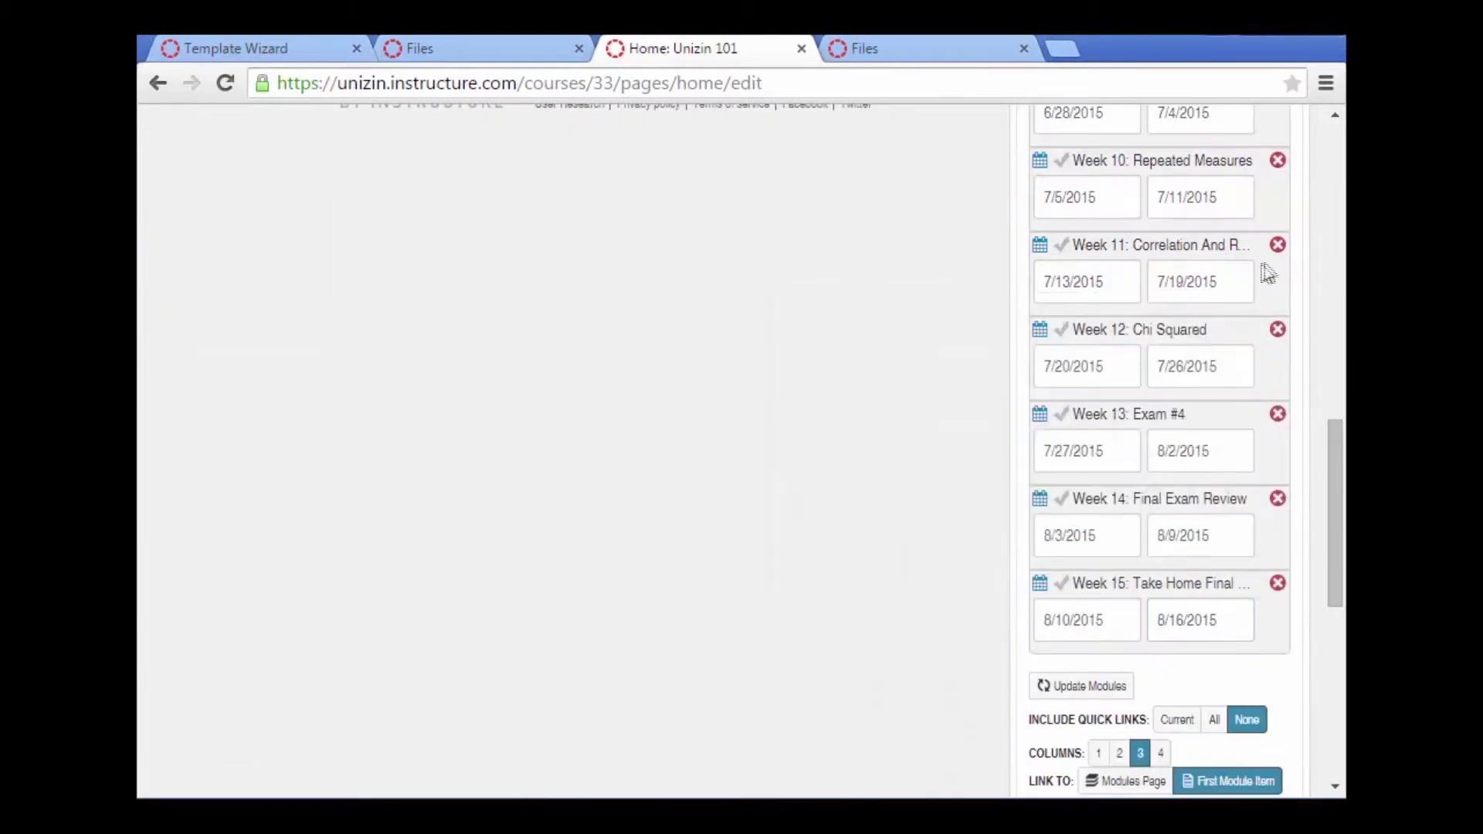
scroll(1150, 353, "up", 10)
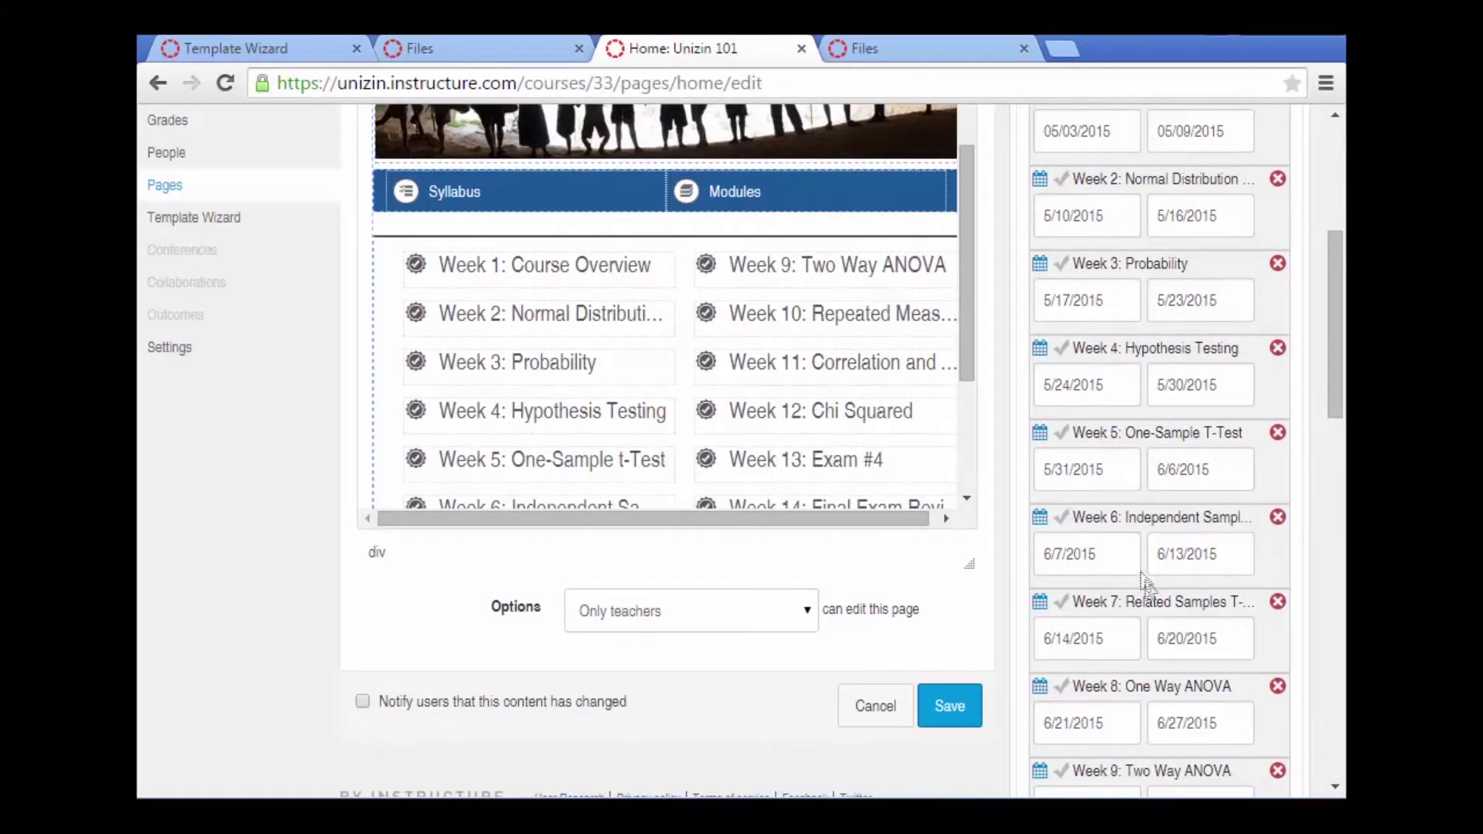
left_click(1047, 555)
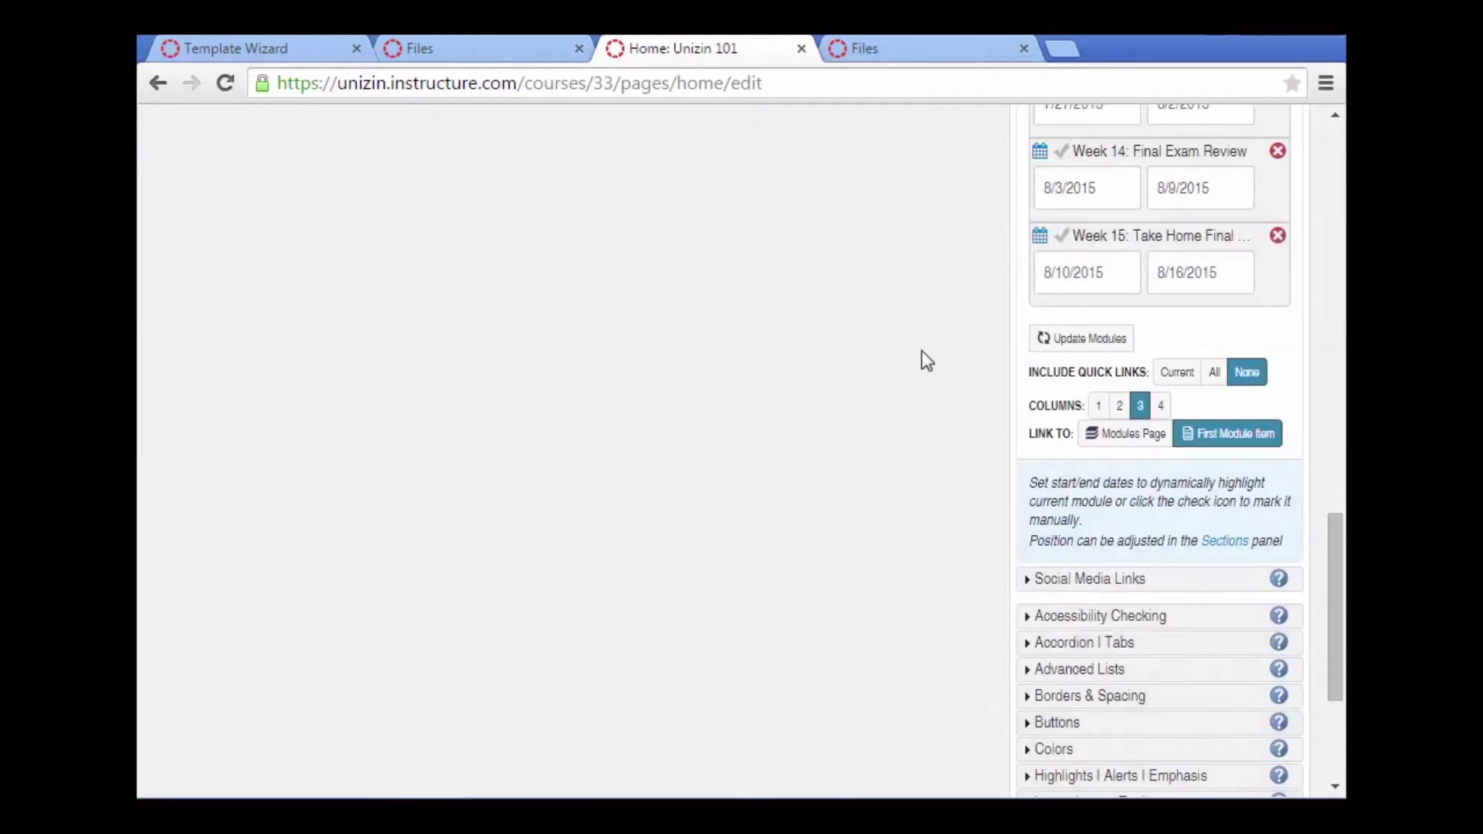
Save the Home page and review the module list on the published front page.
scroll(921, 351, "up", 5)
left_click(963, 374)
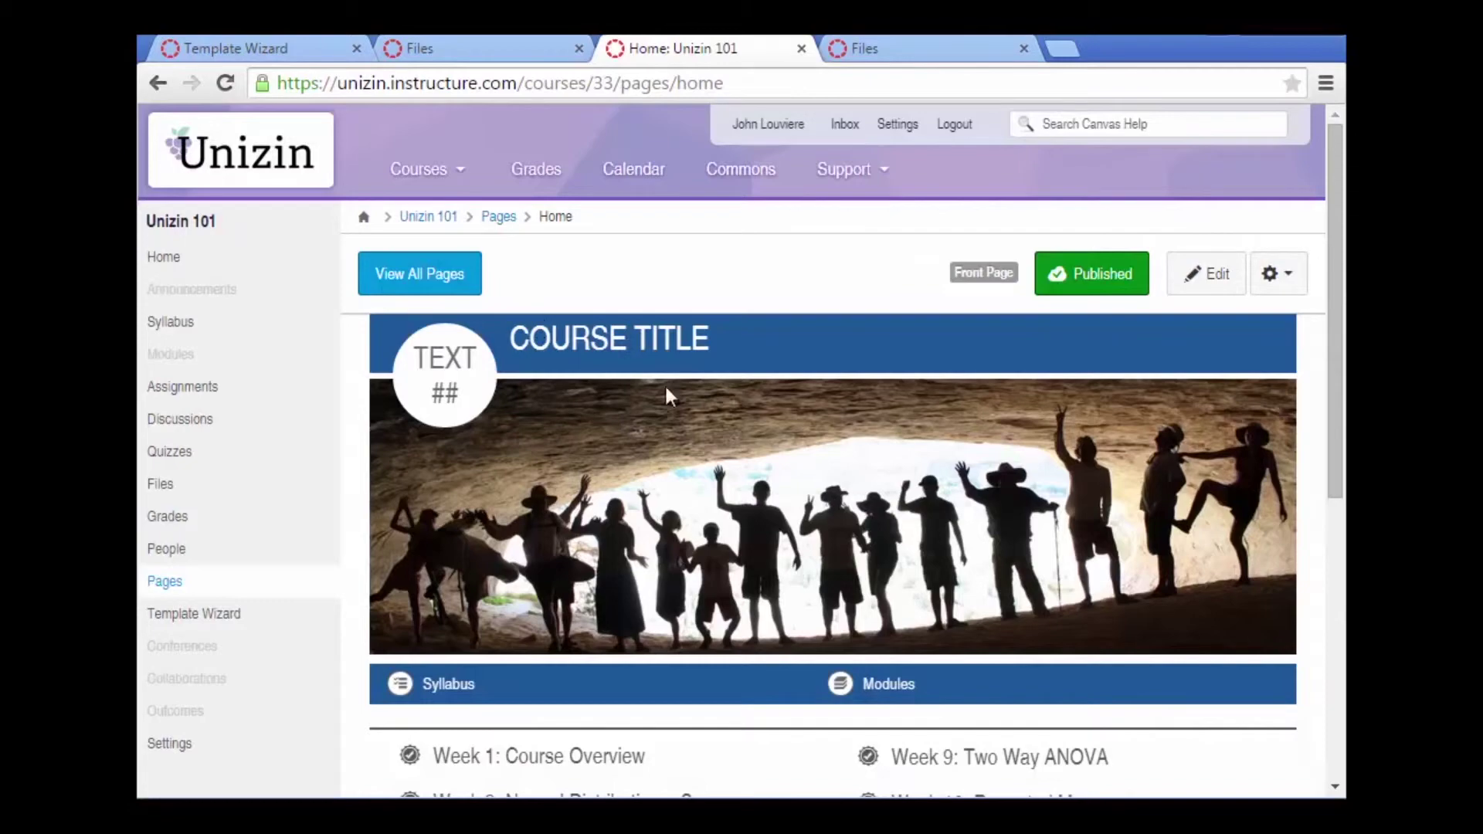
scroll(849, 507, "down", 3)
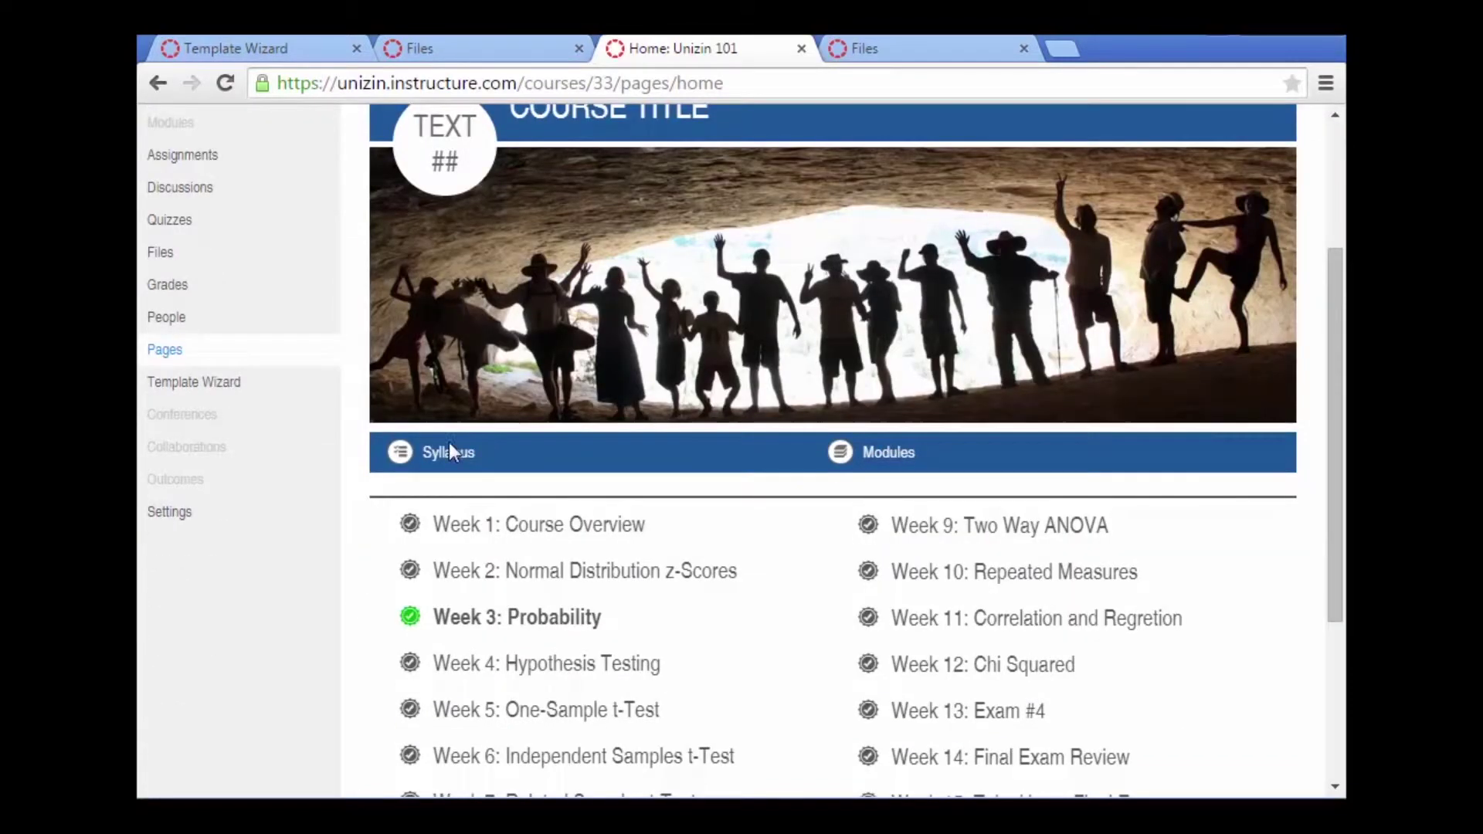
scroll(451, 450, "down", 2)
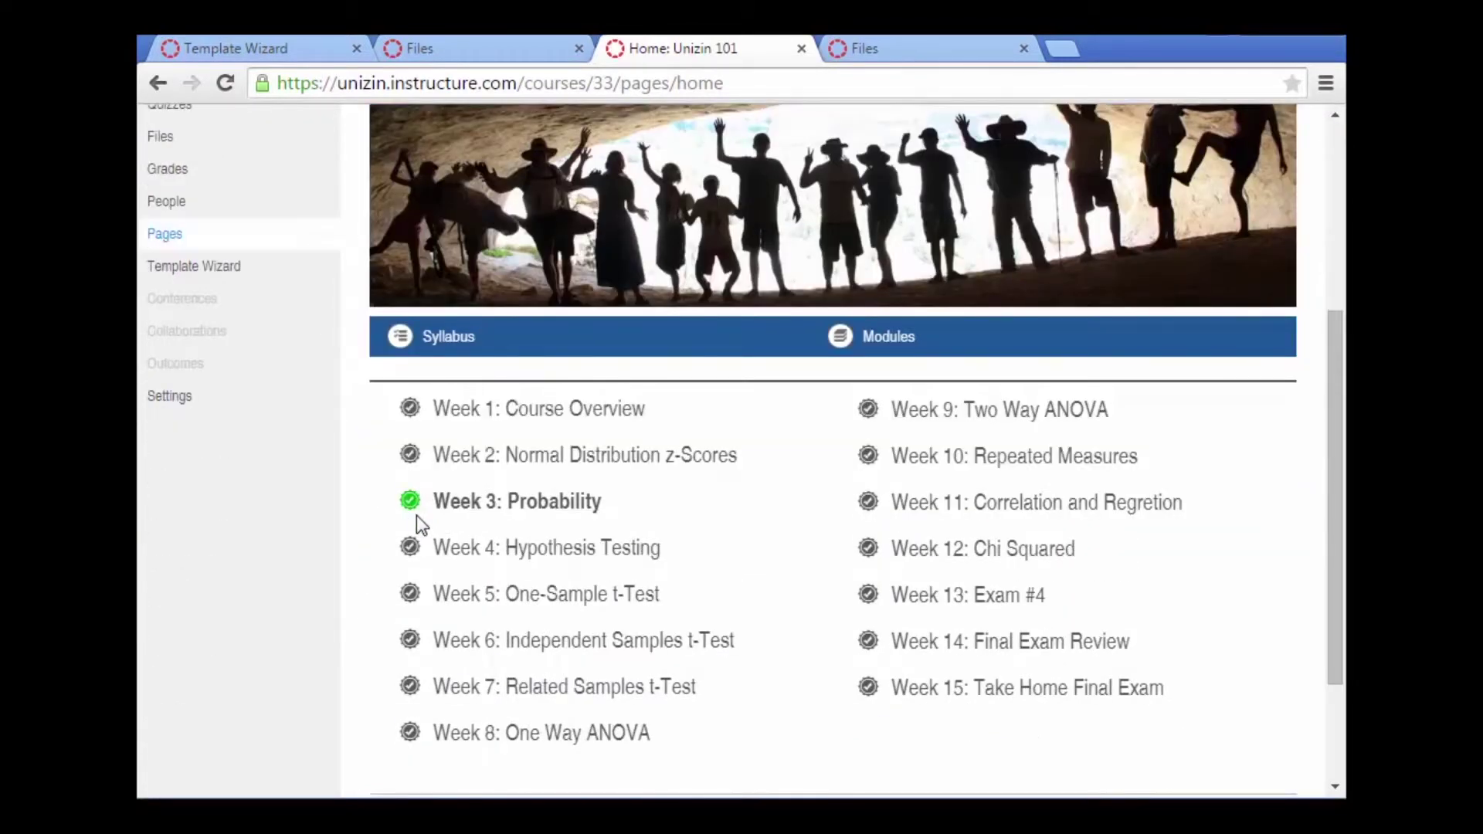
Test the Week 3: Probability link, check the items on the course's Modules page, and go back to the Week 3 overview.
left_click(527, 506)
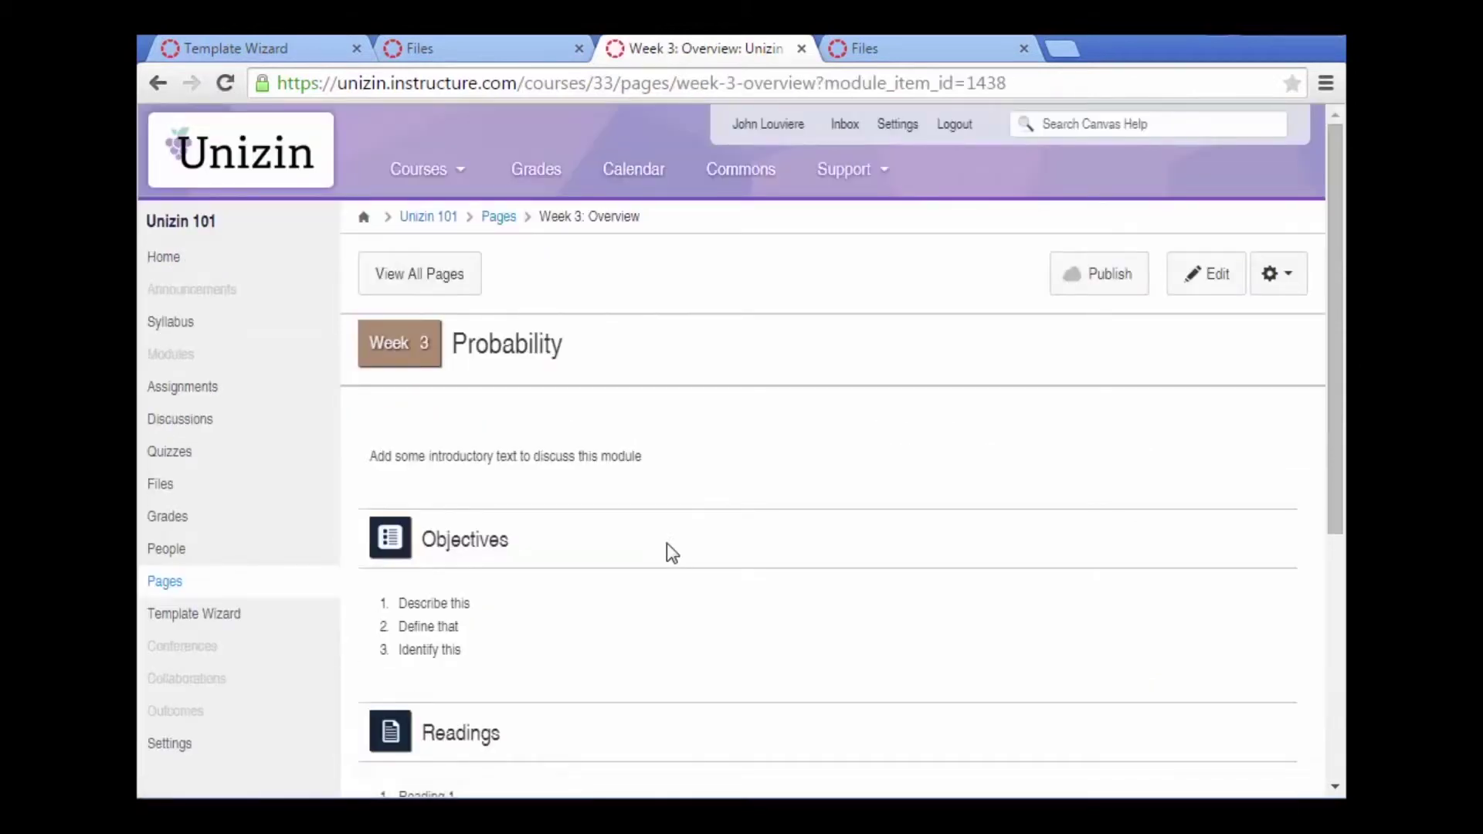
left_click(185, 356)
scroll(577, 475, "down", 2)
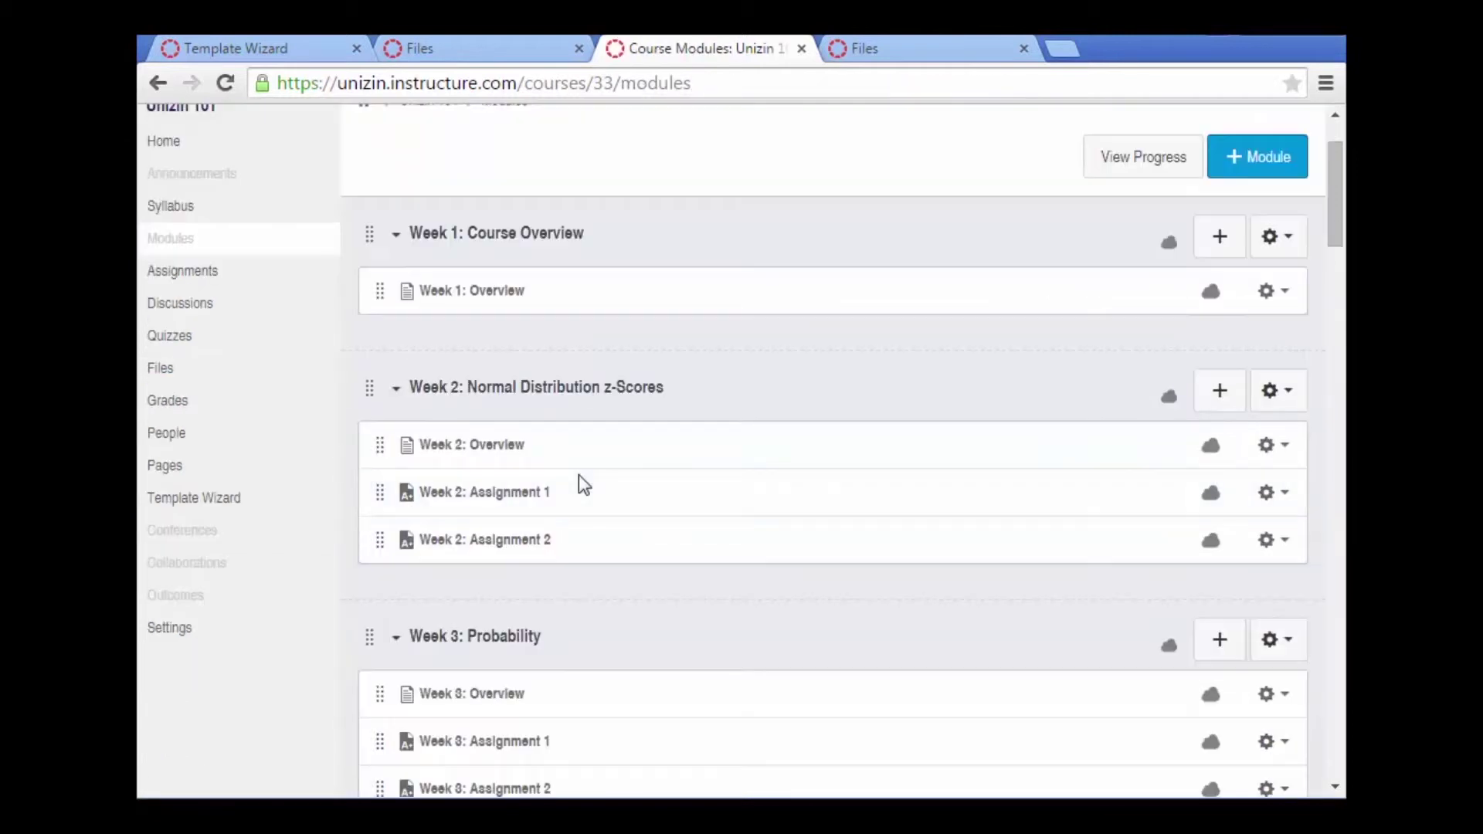
left_click(158, 83)
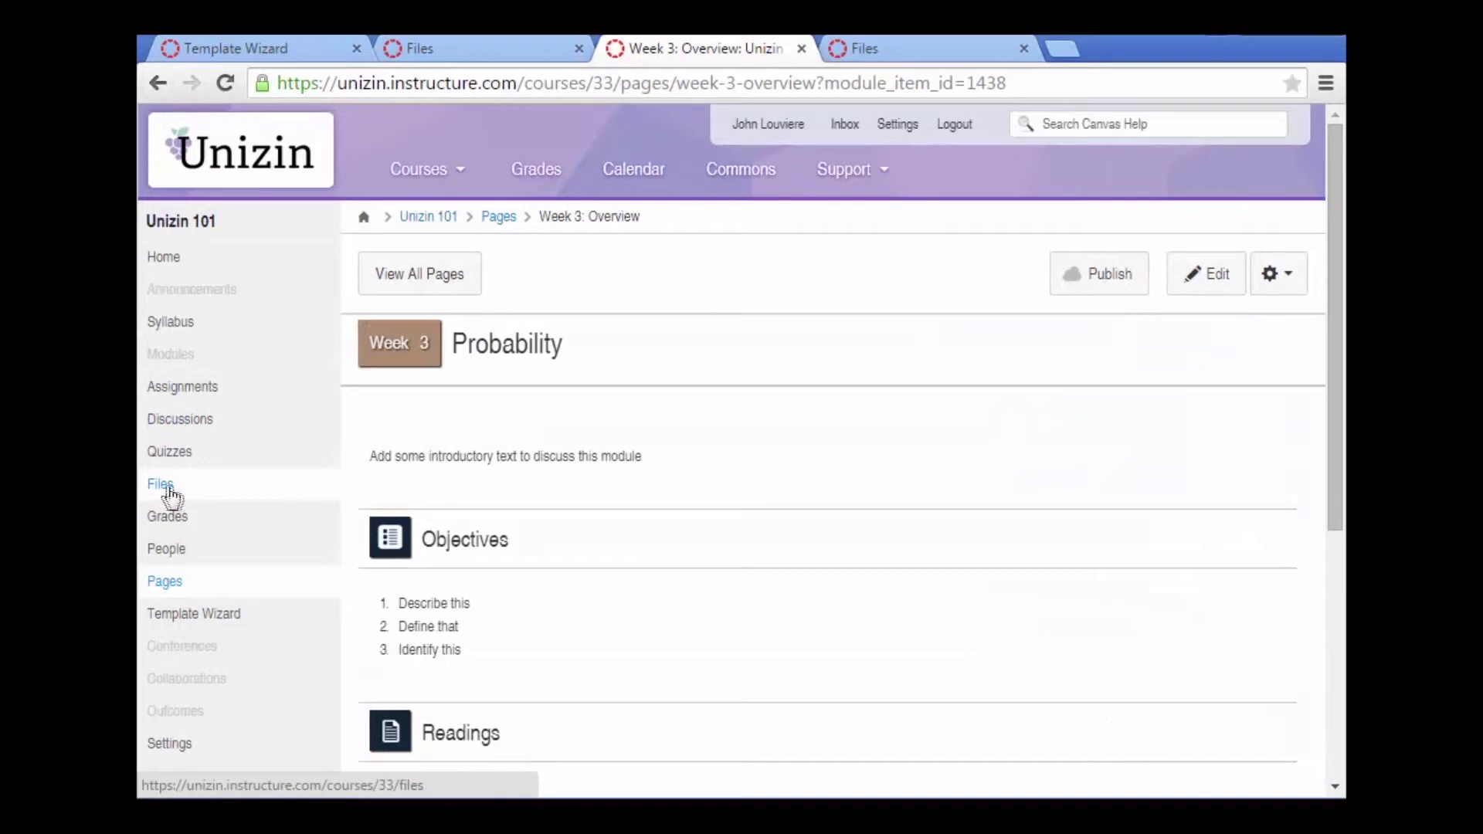
Set the course home page to display the Pages Front Page, and look over the resulting home page.
left_click(161, 256)
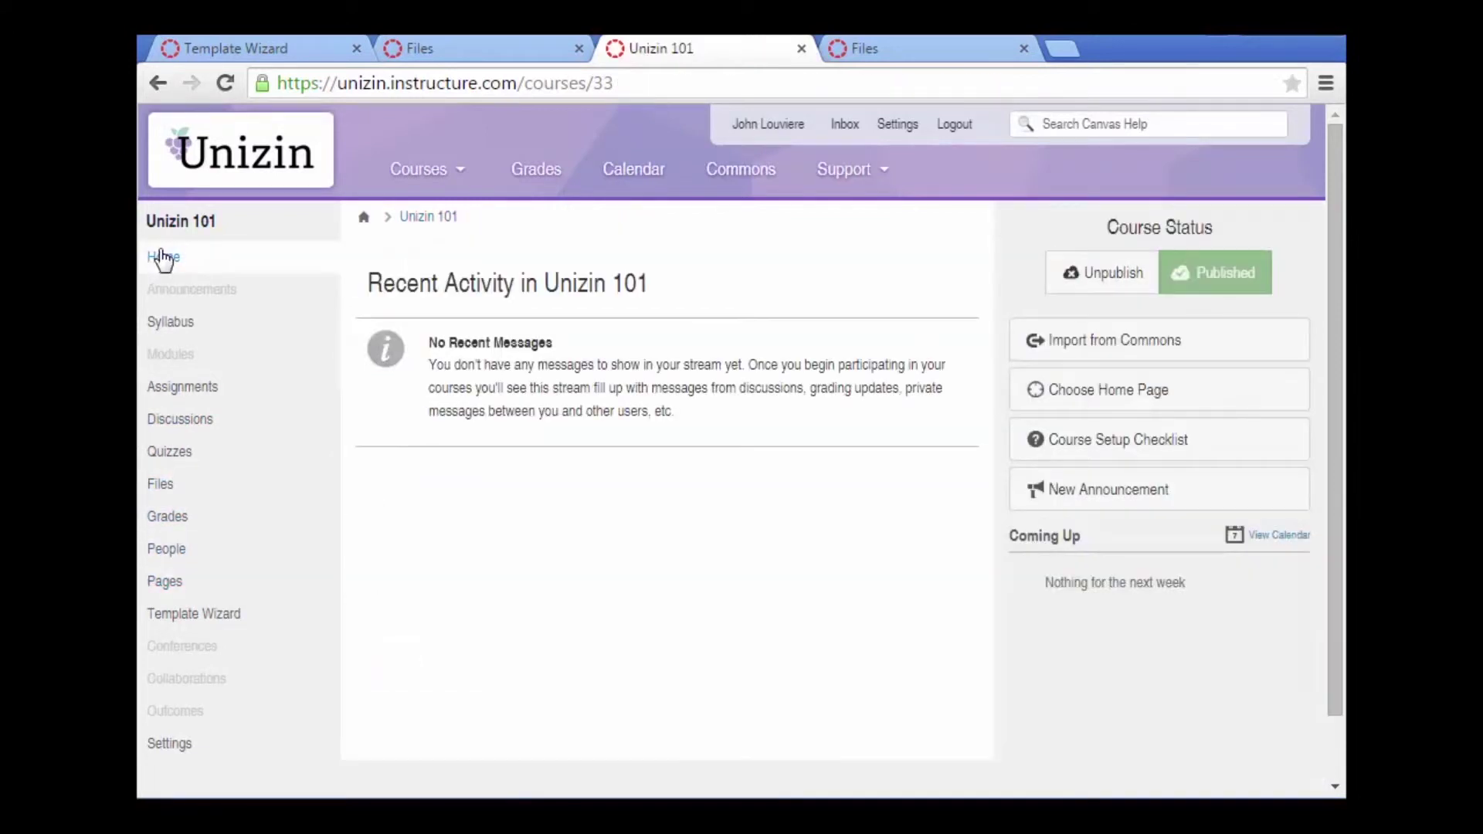
left_click(1094, 394)
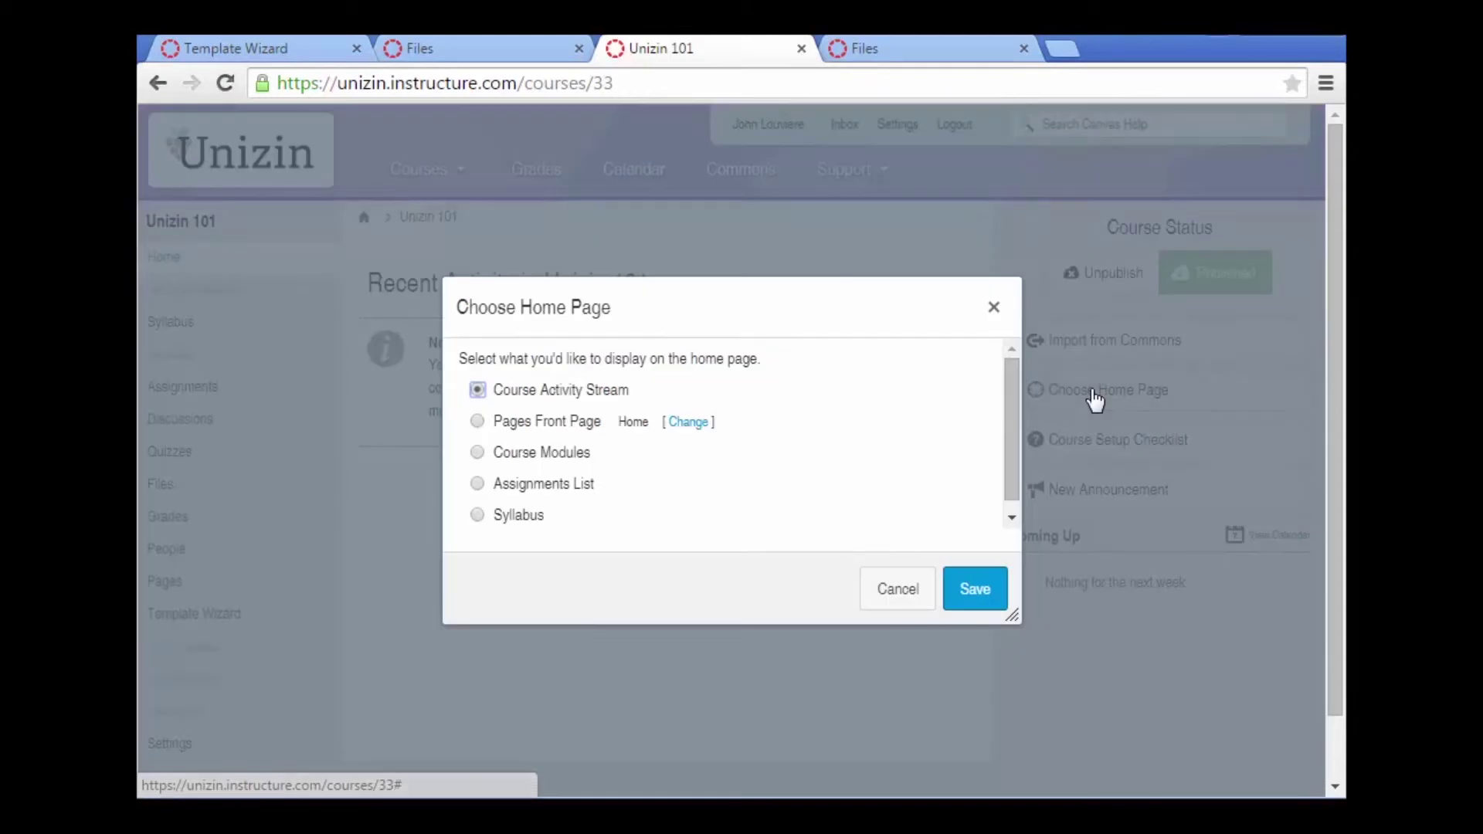
left_click(479, 422)
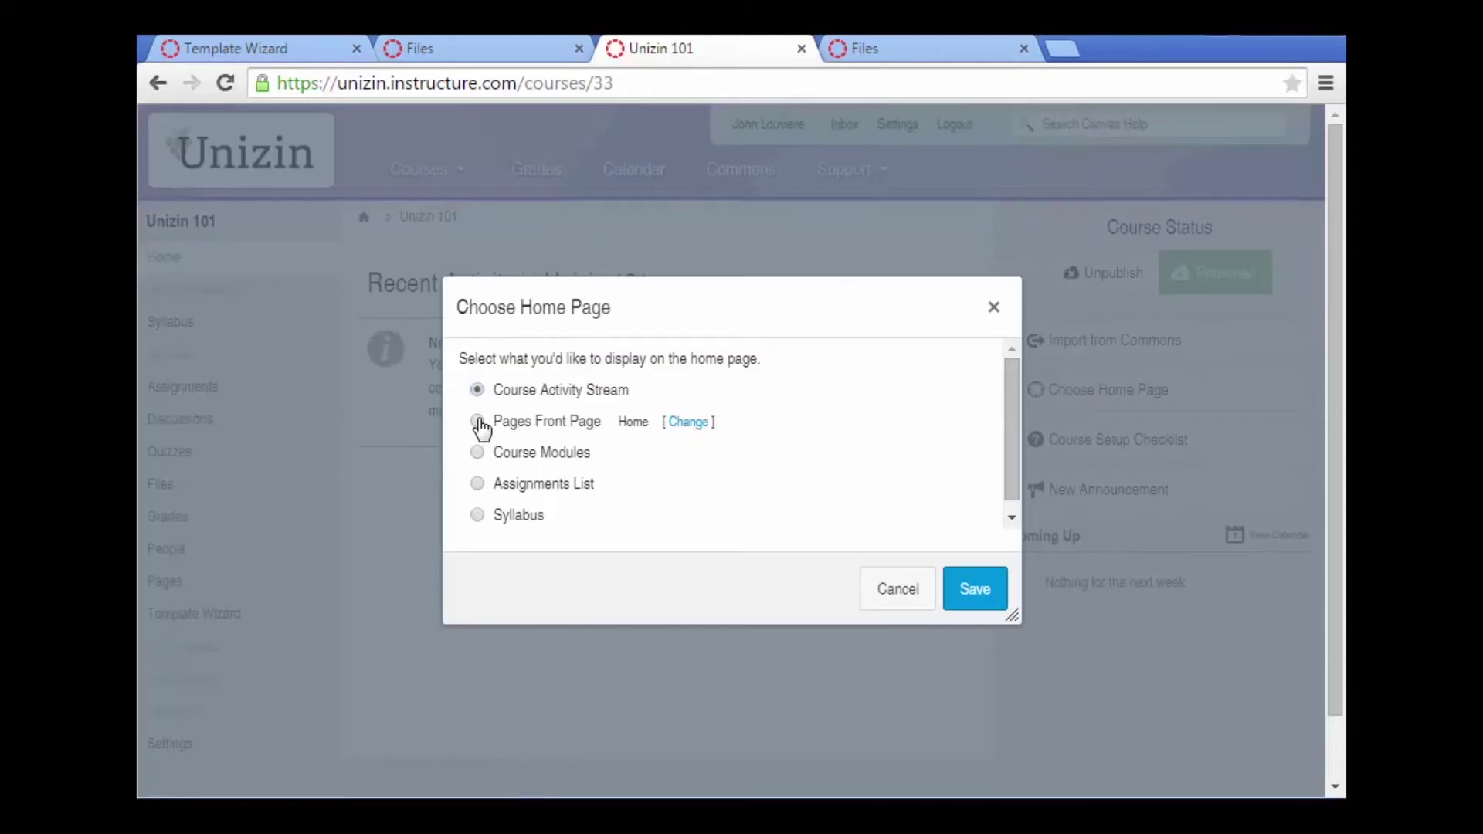
left_click(976, 593)
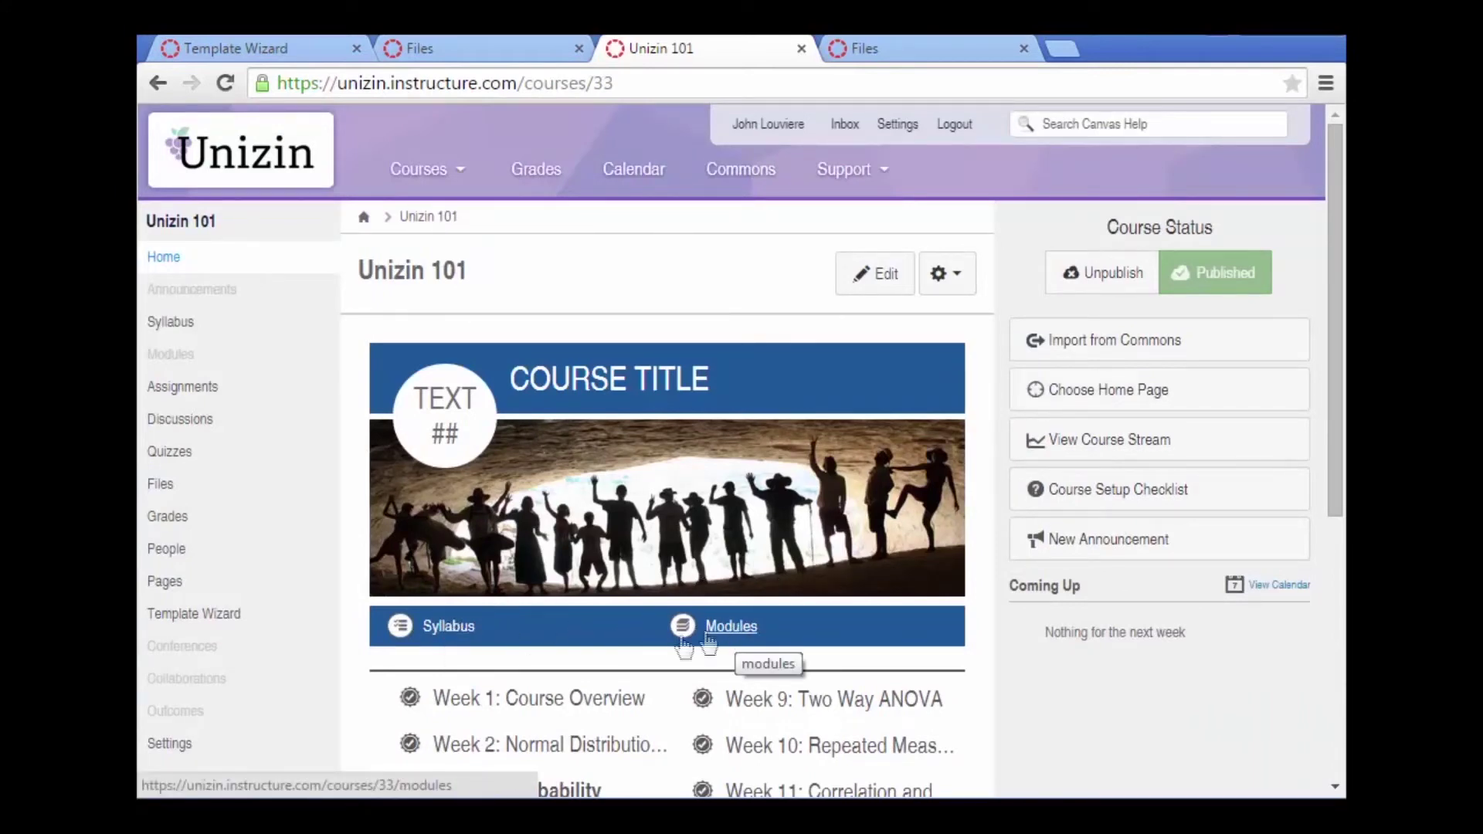
scroll(573, 646, "down", 2)
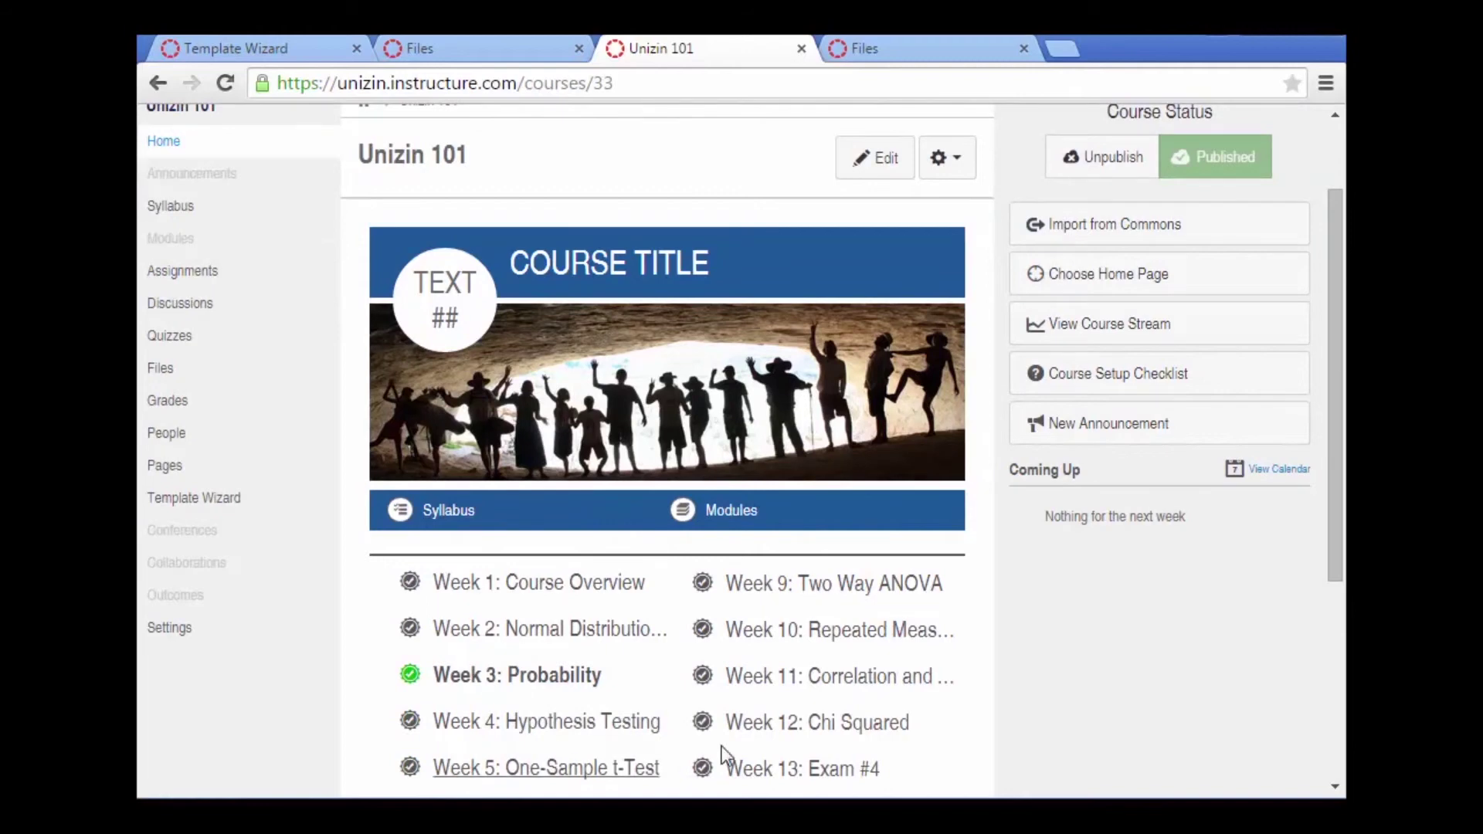
scroll(545, 701, "up", 2)
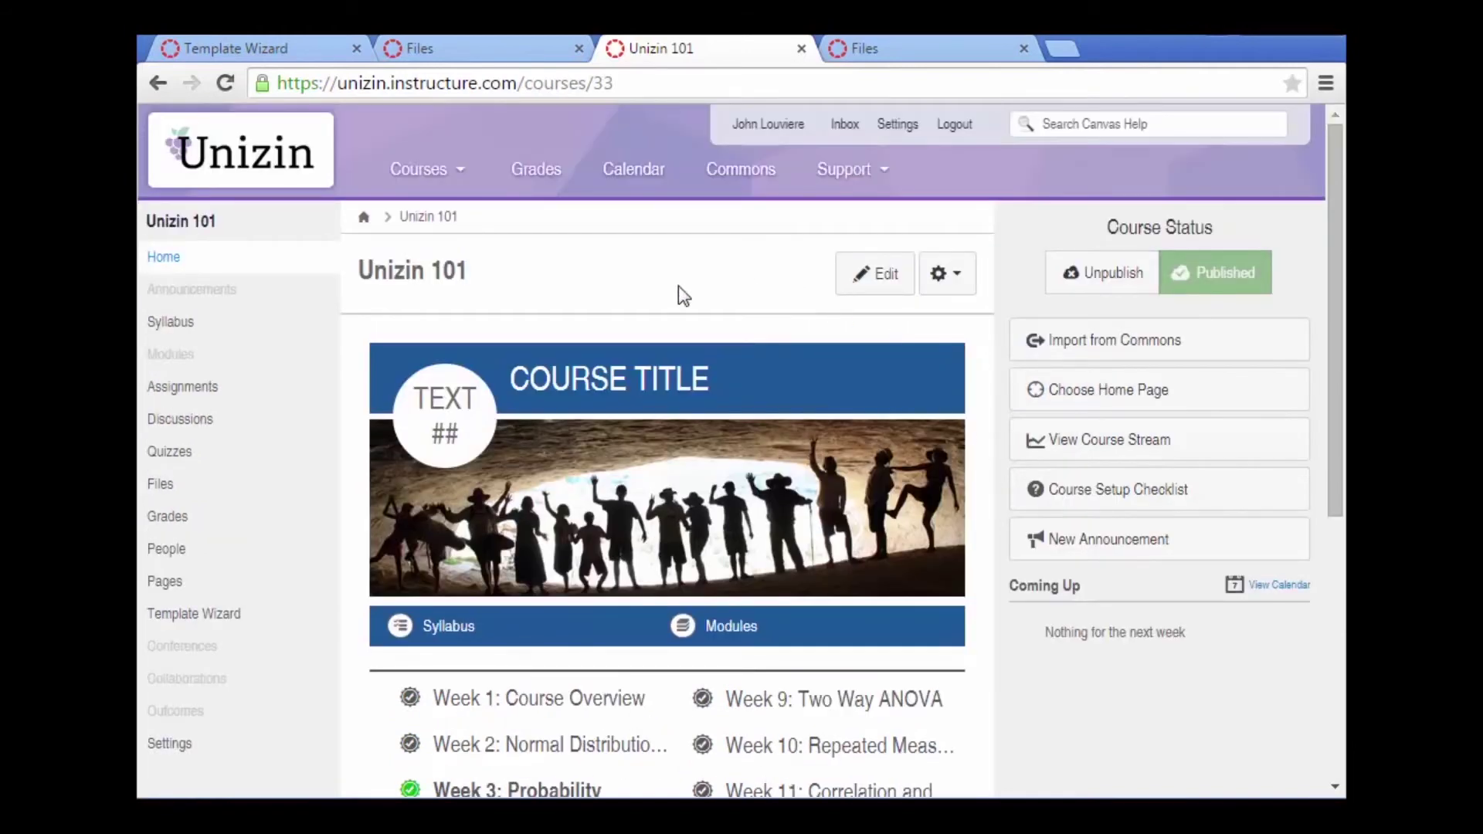
Edit the home page with Design Tools, add the Image Attribution and Contact Footer template sections, and save the page.
left_click(882, 276)
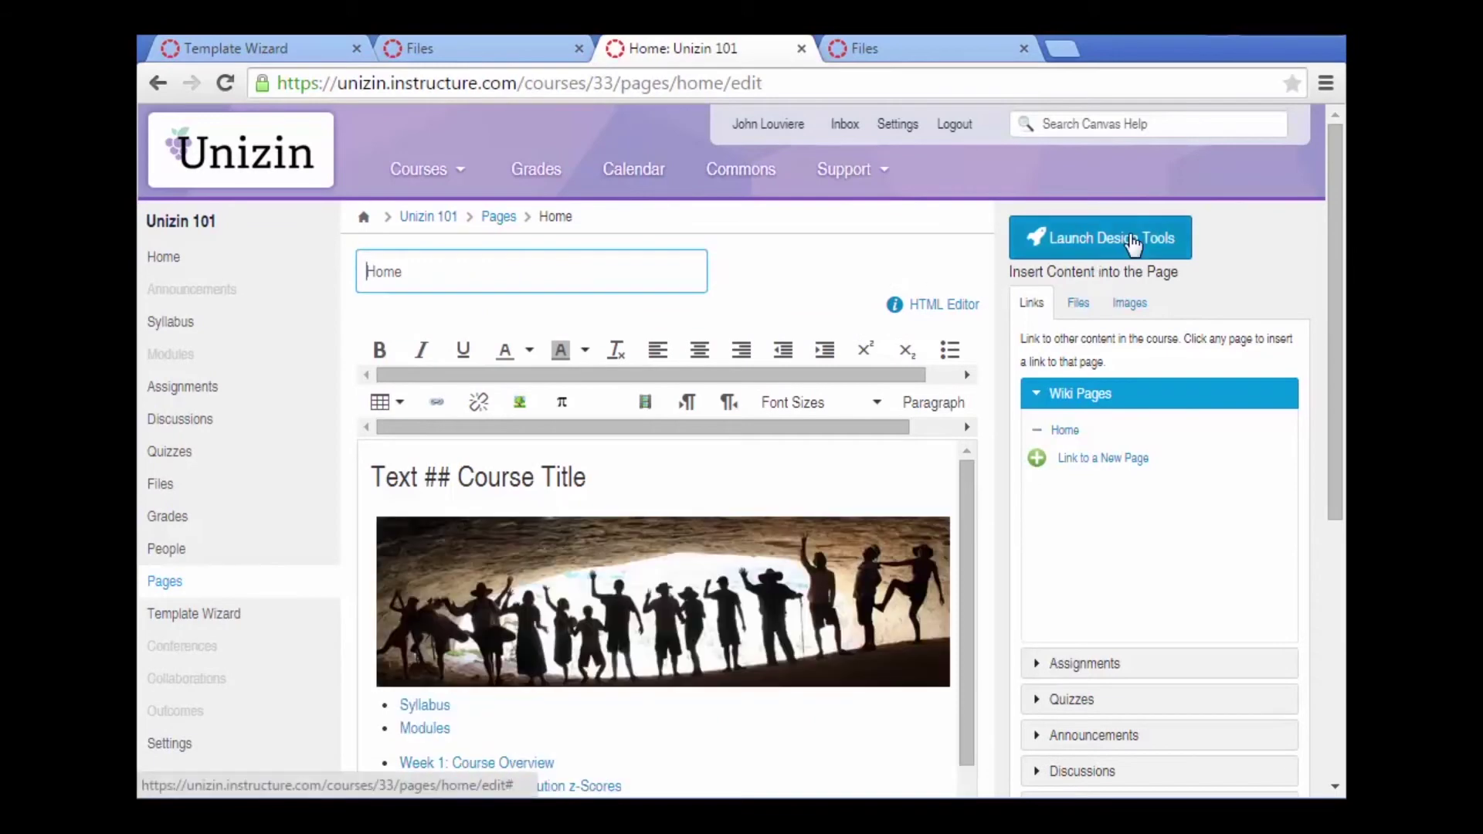
left_click(1133, 245)
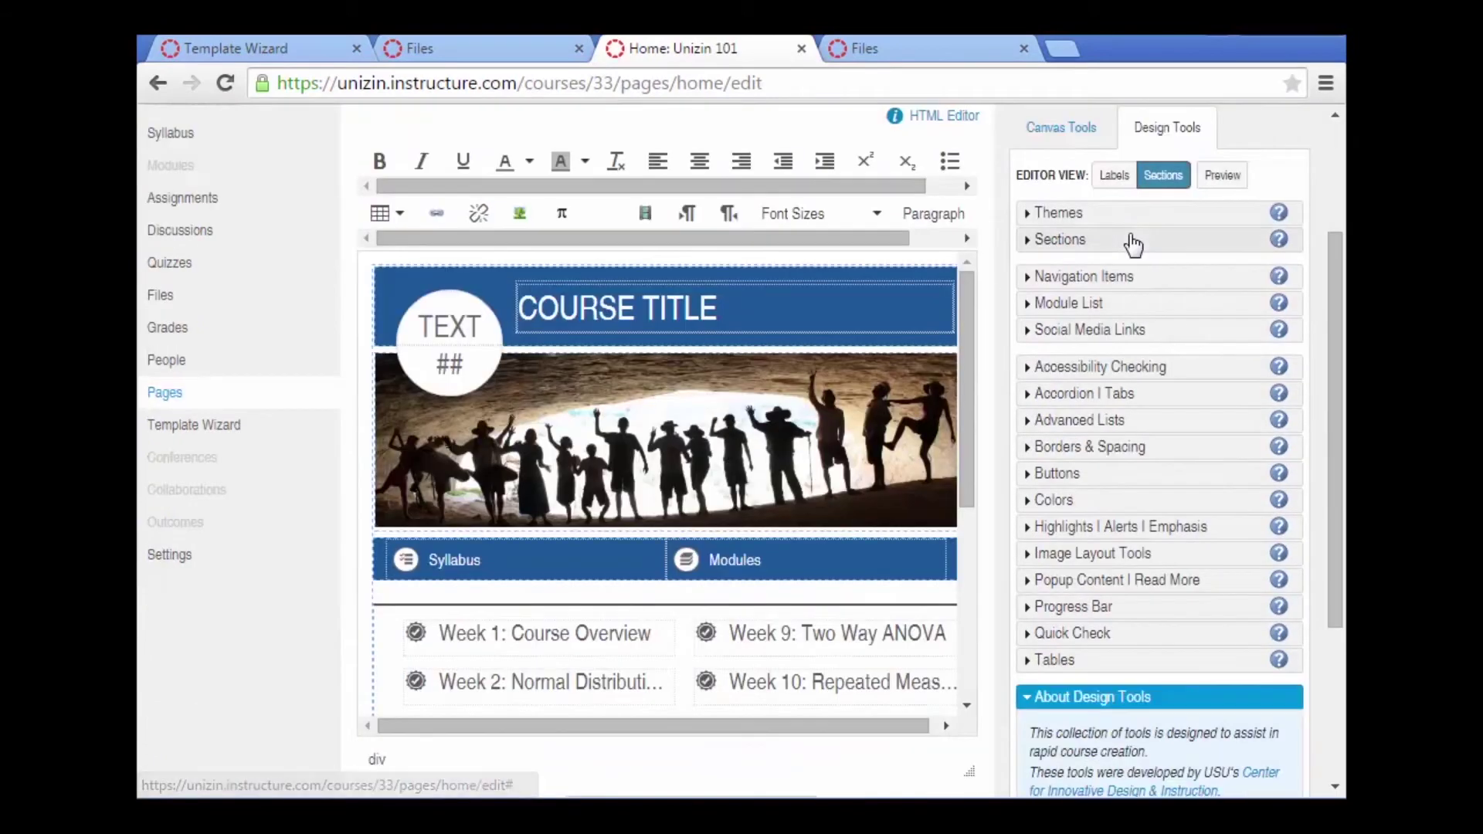
left_click(1129, 241)
left_click(1100, 555)
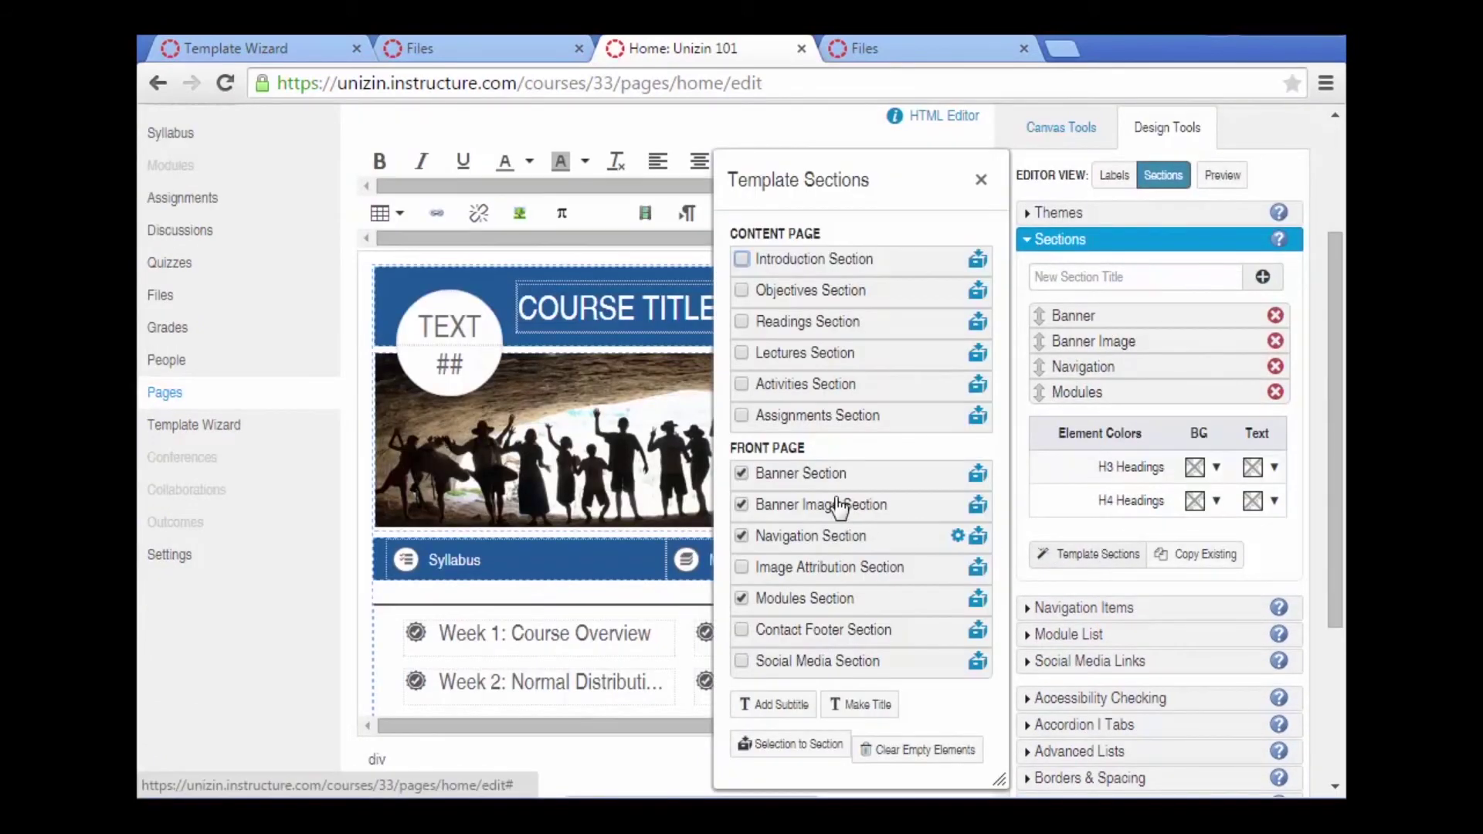
left_click(743, 568)
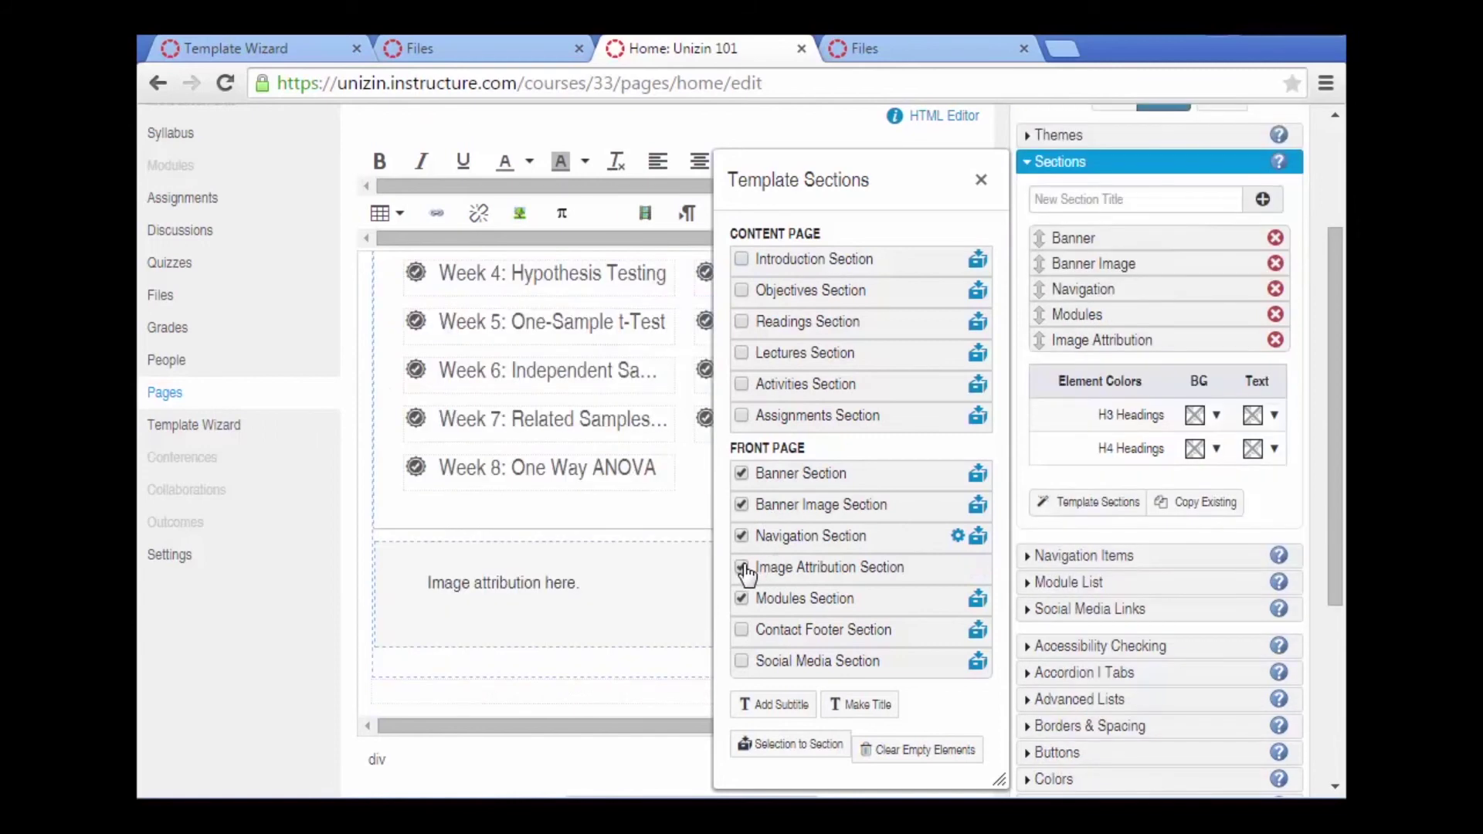
left_click(742, 630)
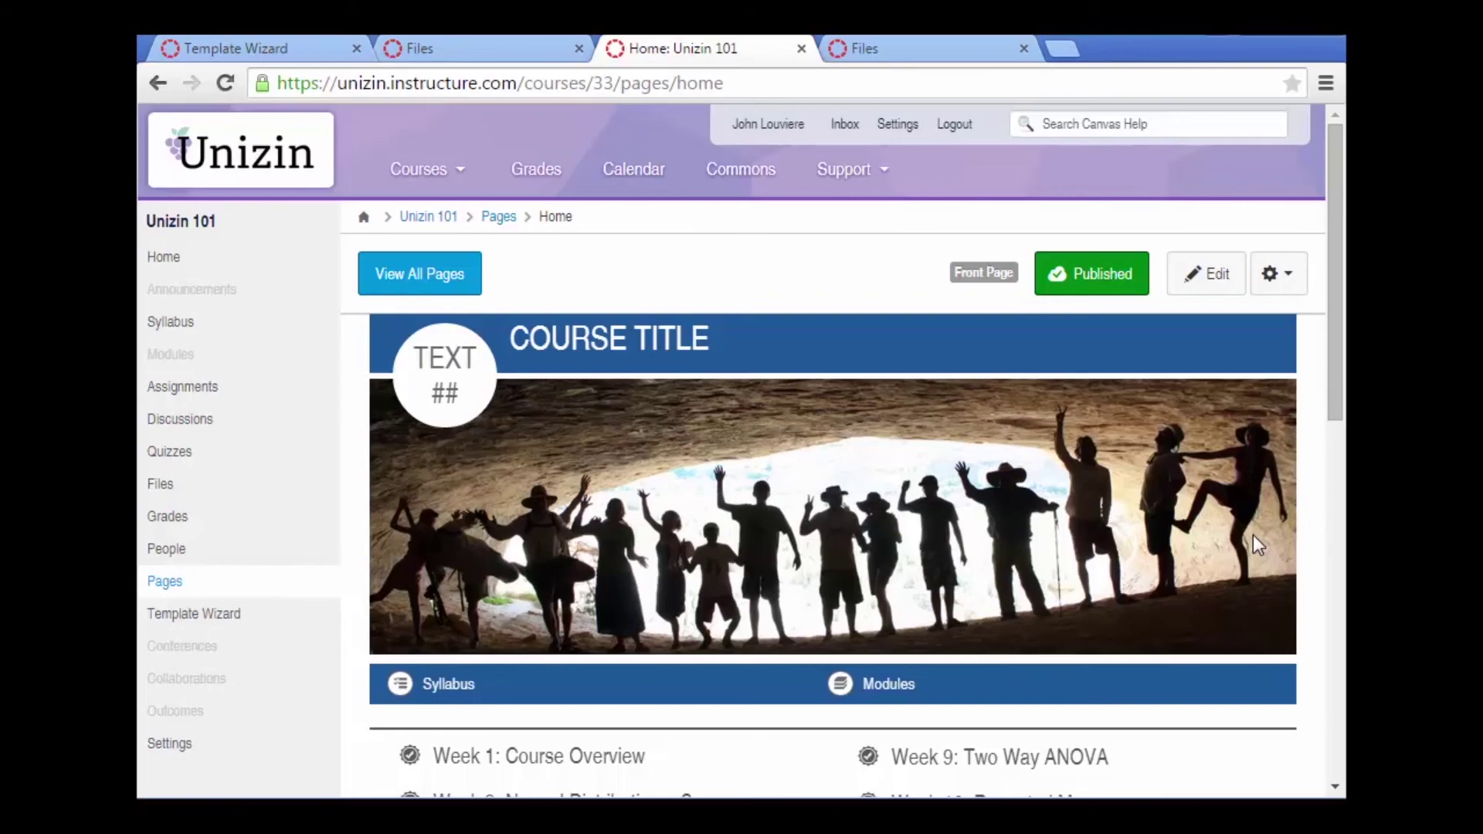
scroll(1253, 535, "down", 2)
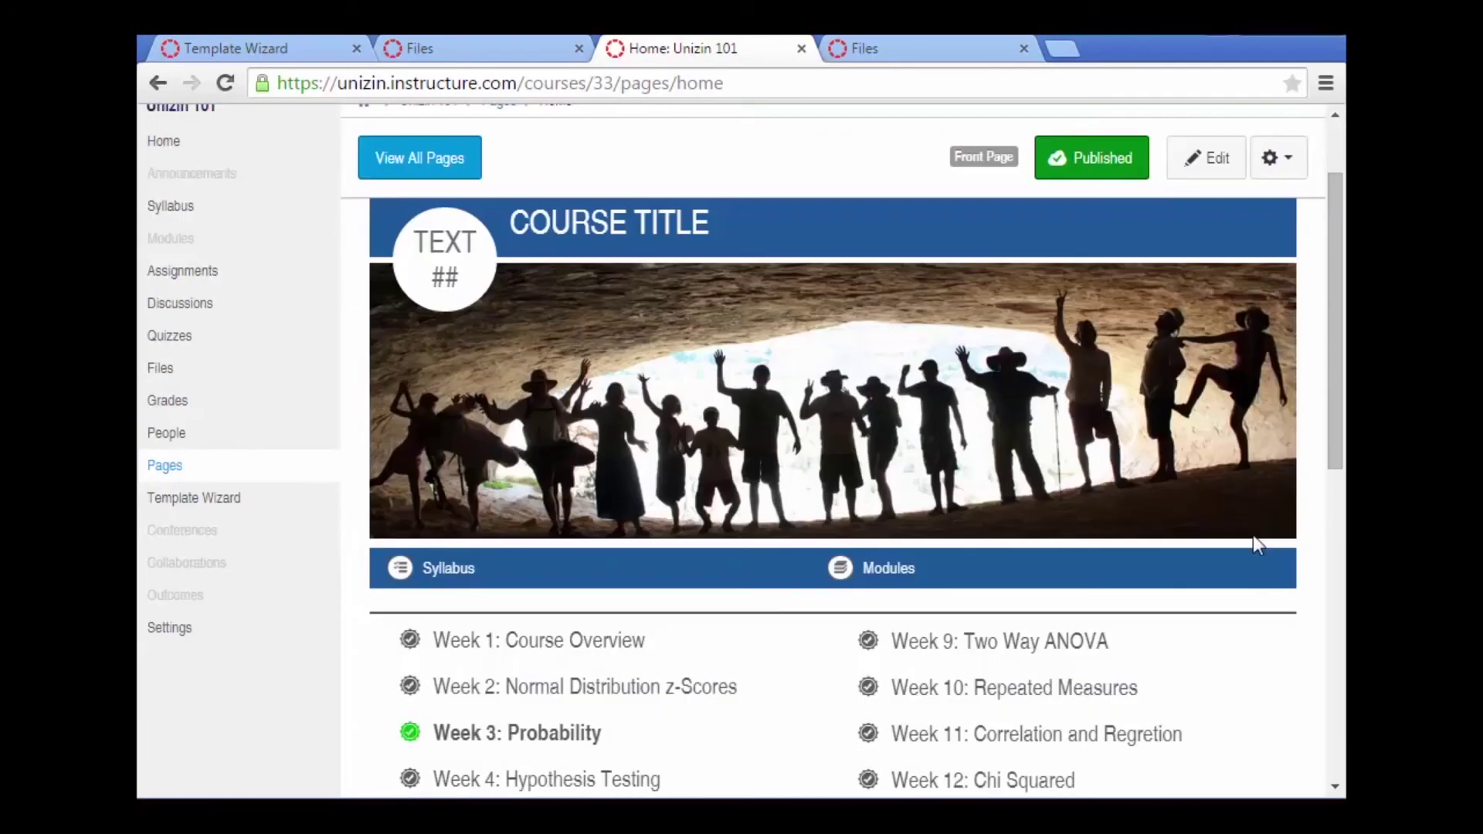